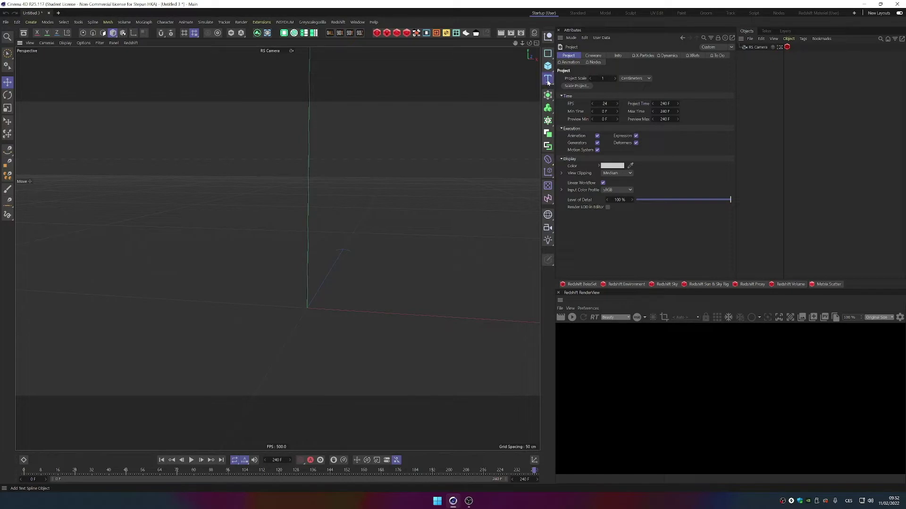
- Add a Text object reading XOX in Montserrat Black with tightened letter spacing
click(548, 80)
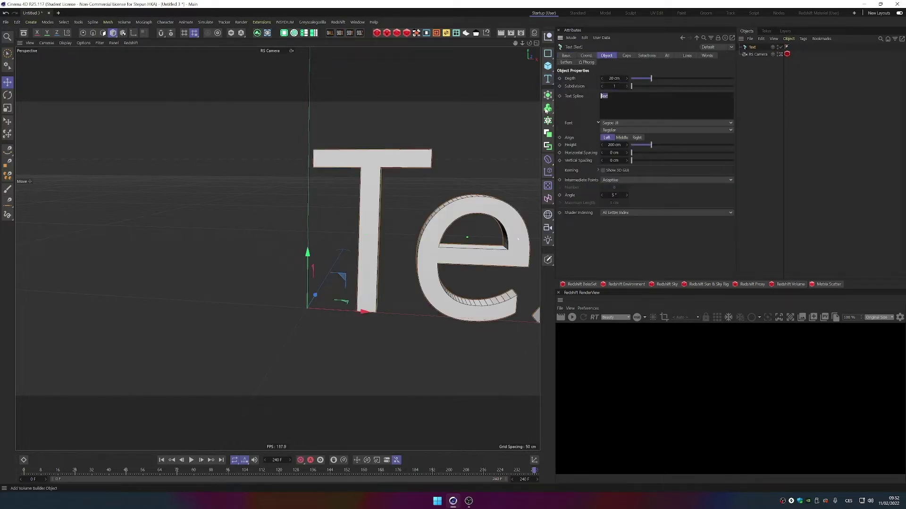
click(587, 118)
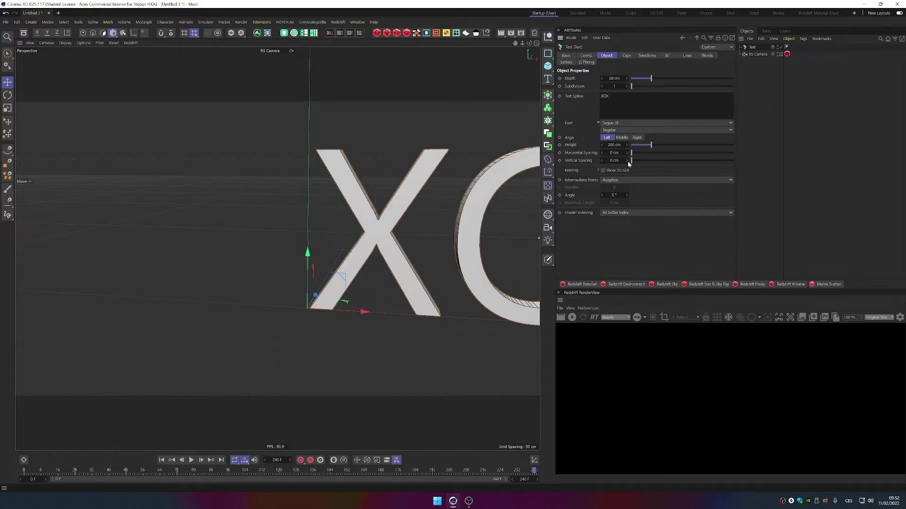
drag(627, 153, 597, 153)
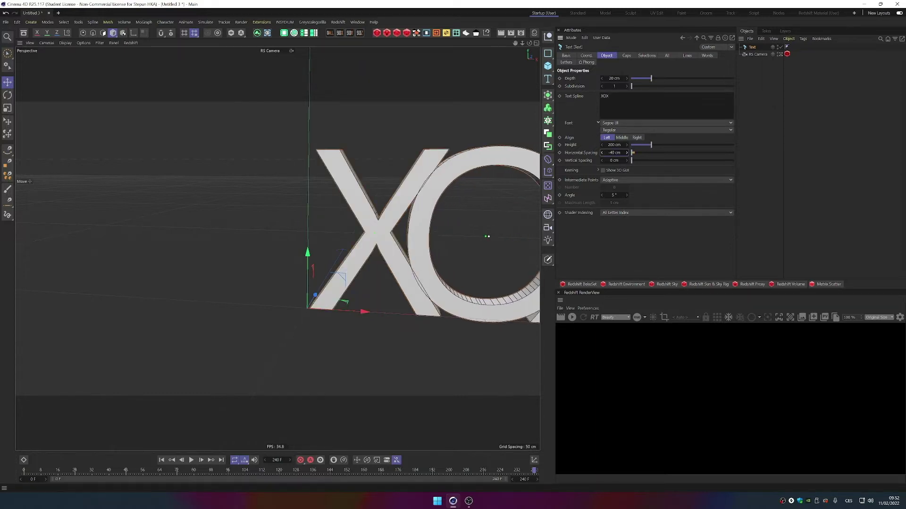
click(622, 122)
scroll(629, 118, up, 6)
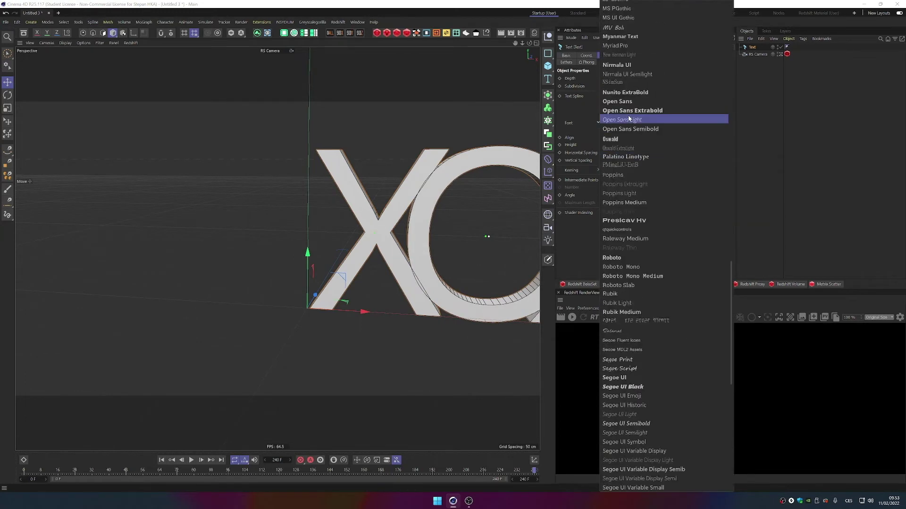
scroll(629, 118, up, 6)
click(627, 116)
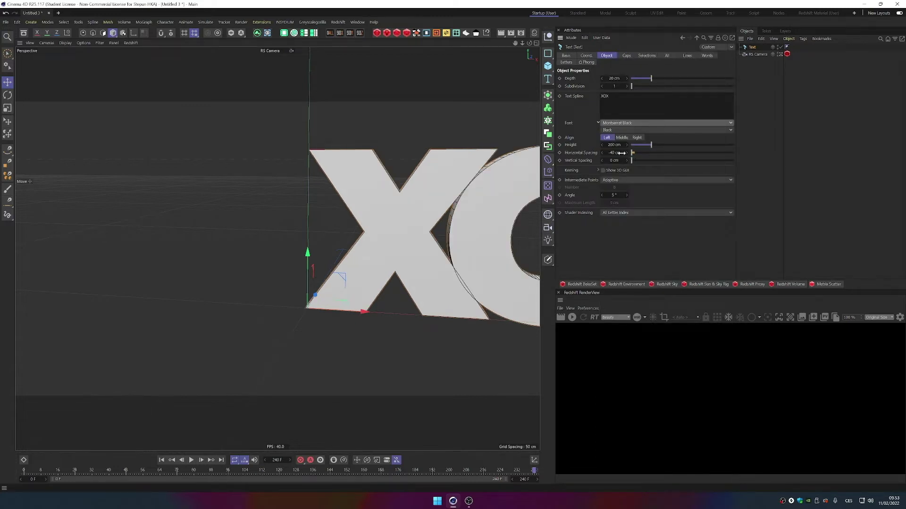
drag(621, 153, 618, 152)
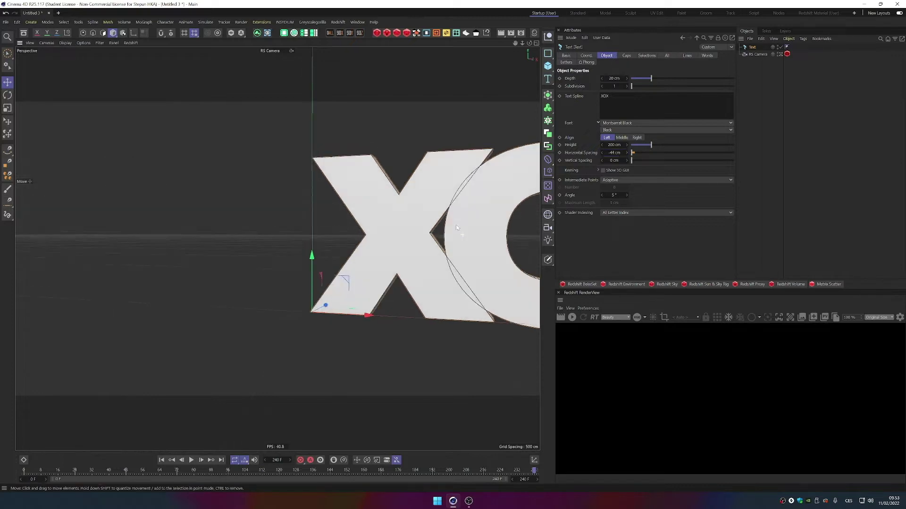
- Settle the horizontal spacing at -42 cm and shift the text left and upward
alt+middle_drag(456, 228, 307, 267)
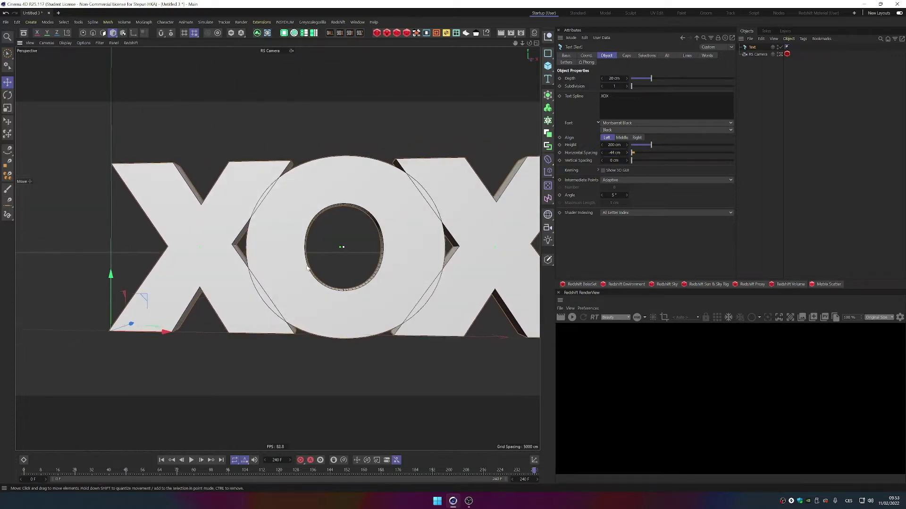
scroll(306, 267, down, 3)
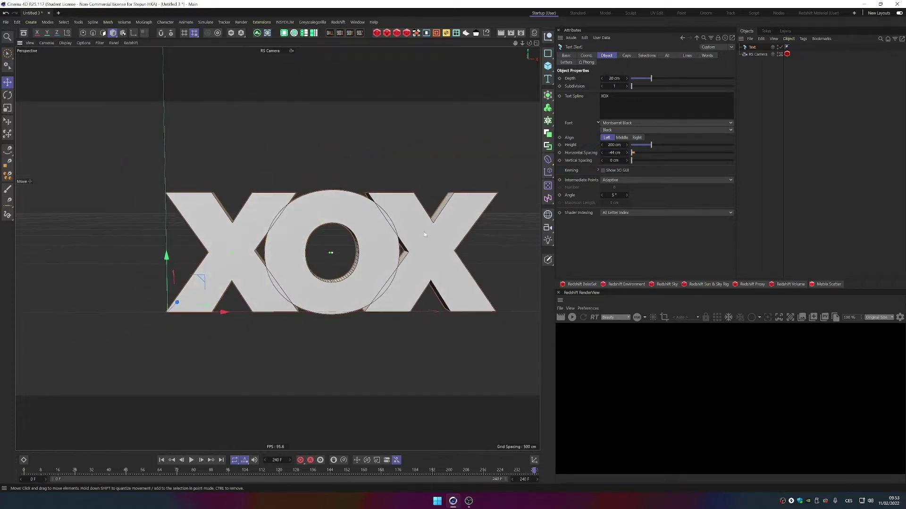
drag(616, 153, 618, 153)
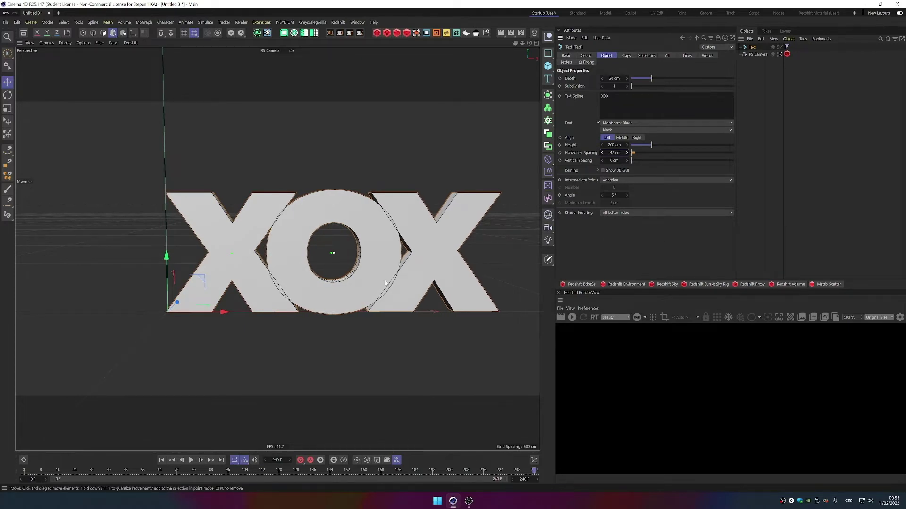
drag(360, 252, 331, 254)
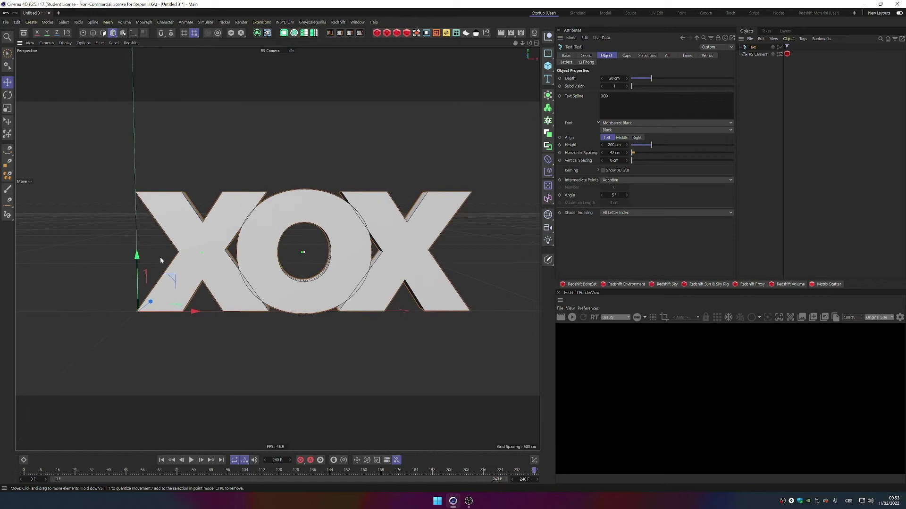
drag(136, 255, 138, 230)
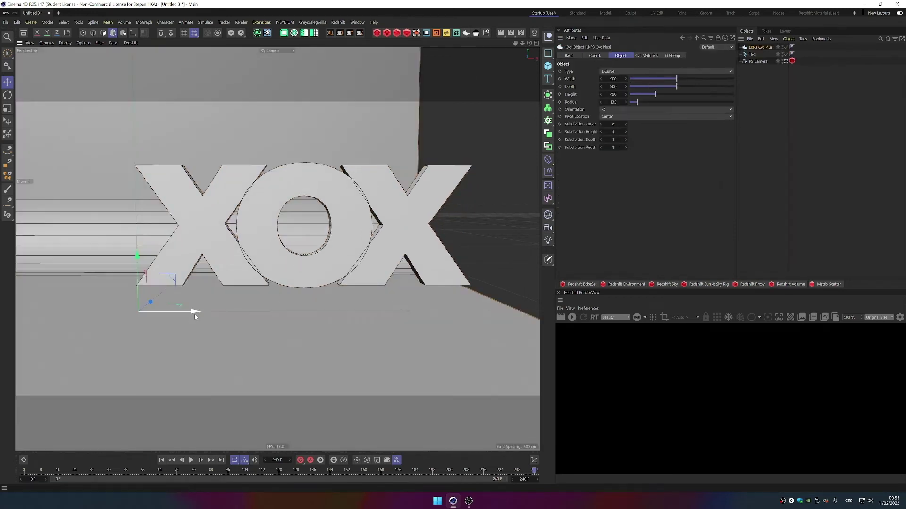
- Slide the Cyc backdrop right along X, widen it to 2768.805, and select the Text object
drag(194, 313, 538, 316)
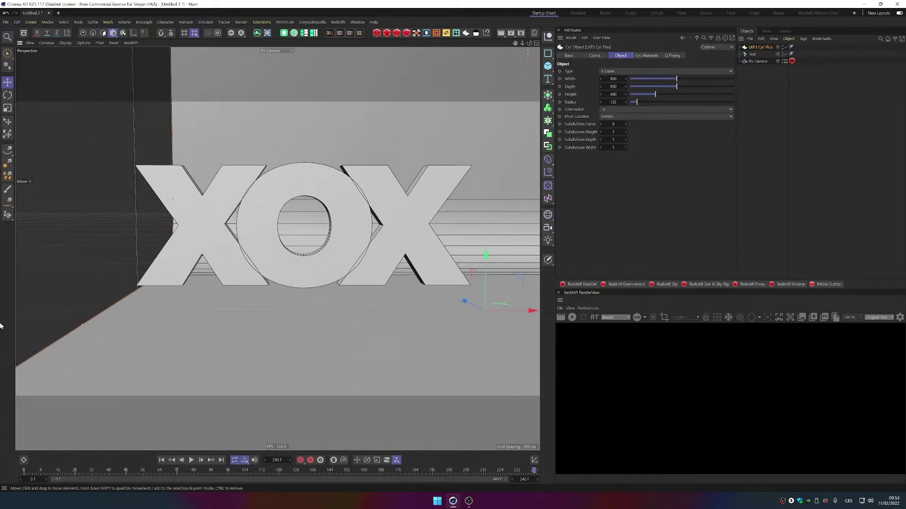
drag(173, 200, 408, 239)
scroll(439, 252, up, 2)
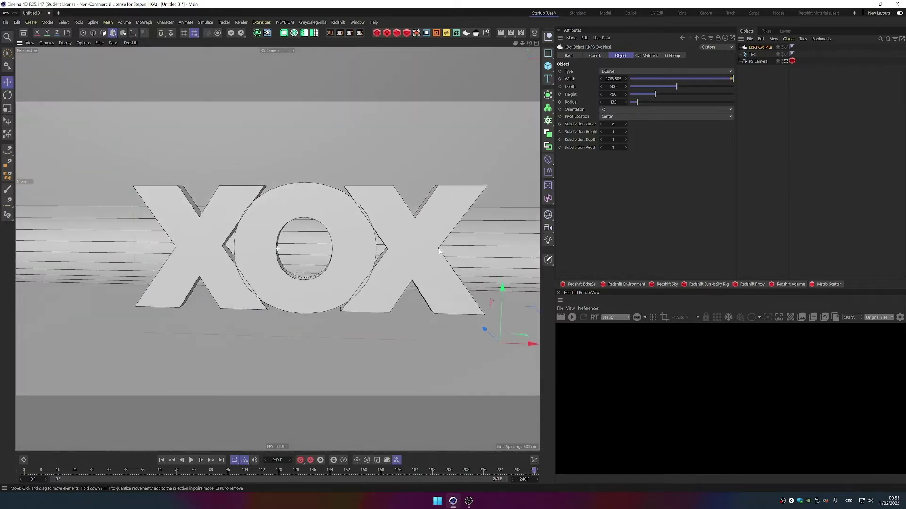
middle_drag(439, 252, 433, 247)
alt+drag(327, 242, 347, 245)
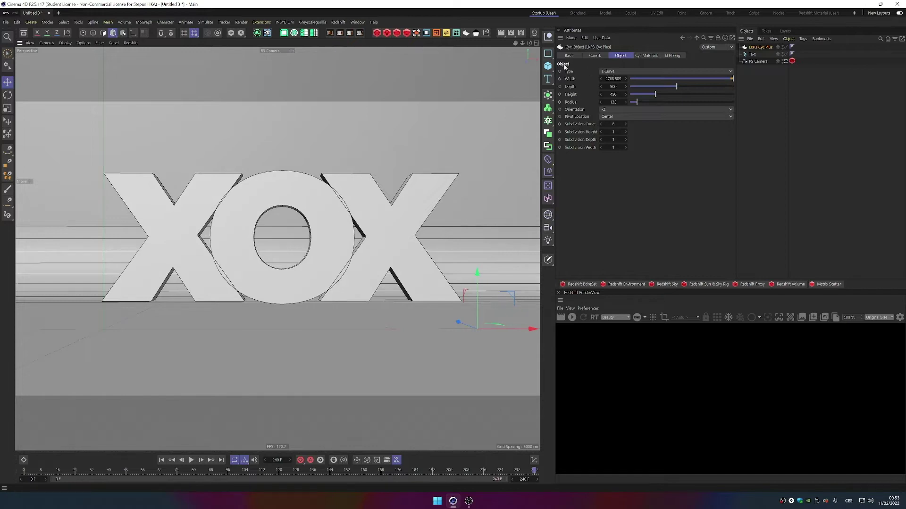
click(753, 54)
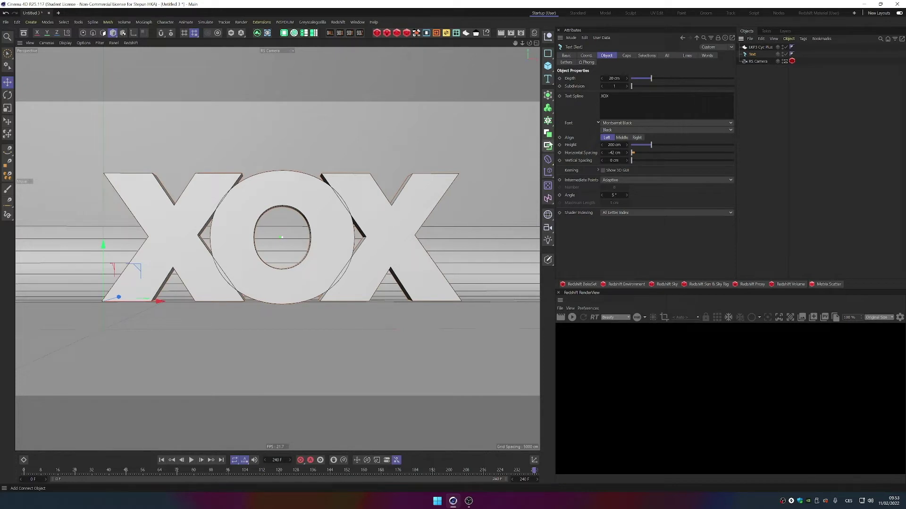
- Add a Connect generator and parent the Text object under it
click(549, 96)
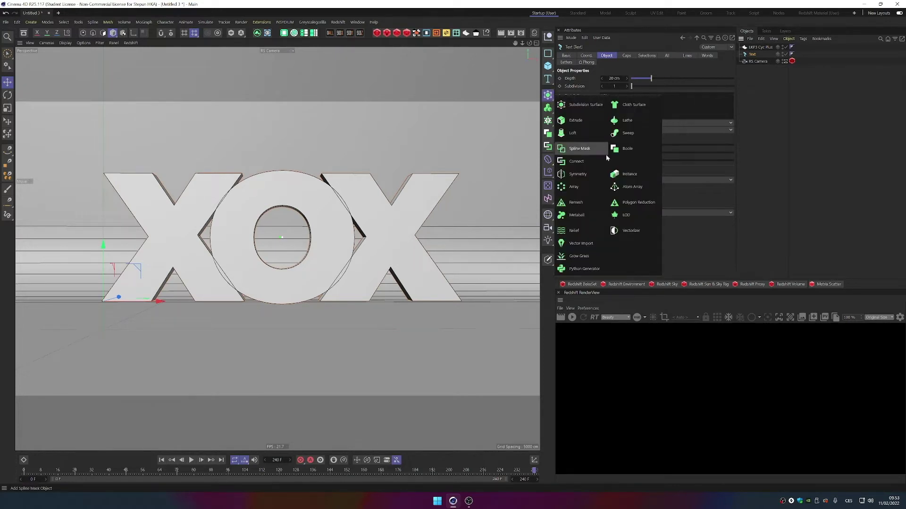
click(584, 166)
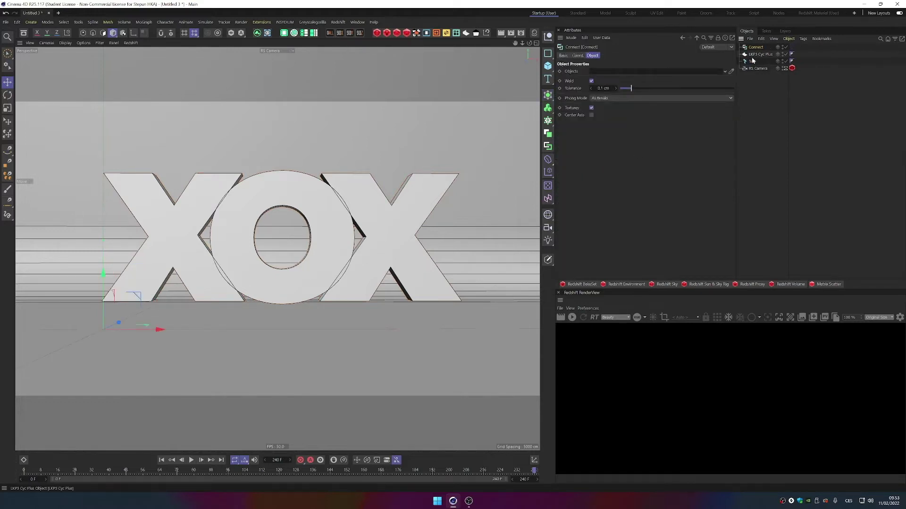
drag(760, 60, 758, 49)
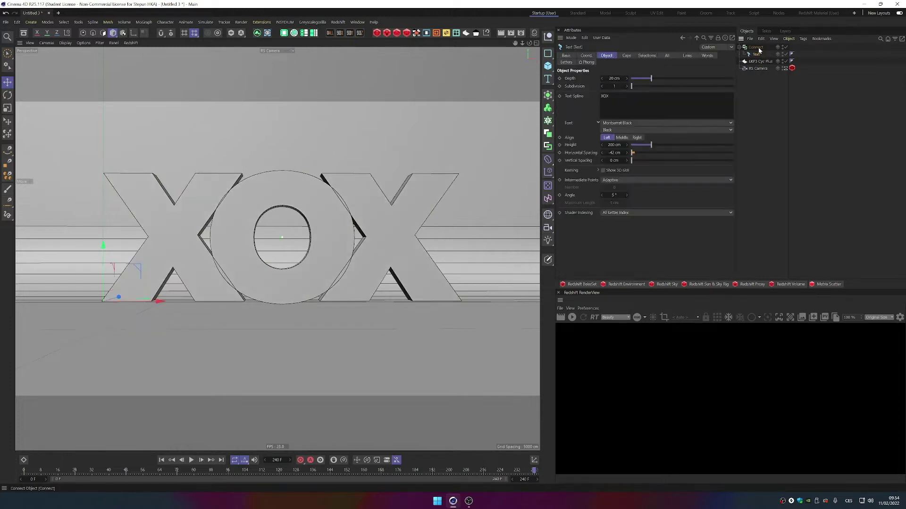
click(758, 48)
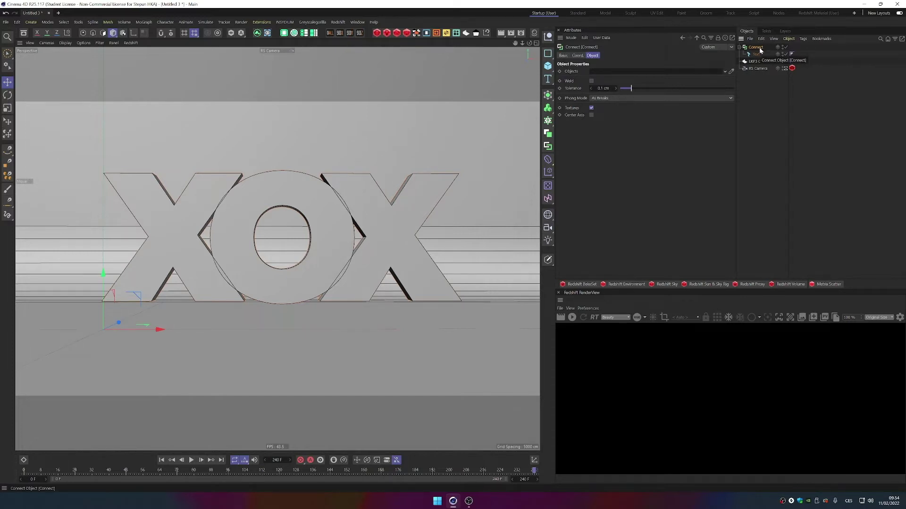
- Make the Connect object editable with C and rename it LogoXOX
key(c)
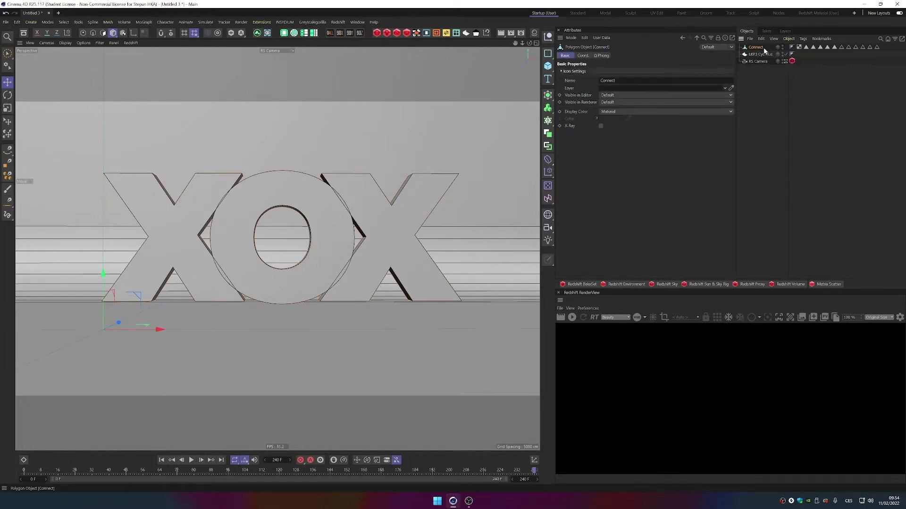
double_click(757, 48)
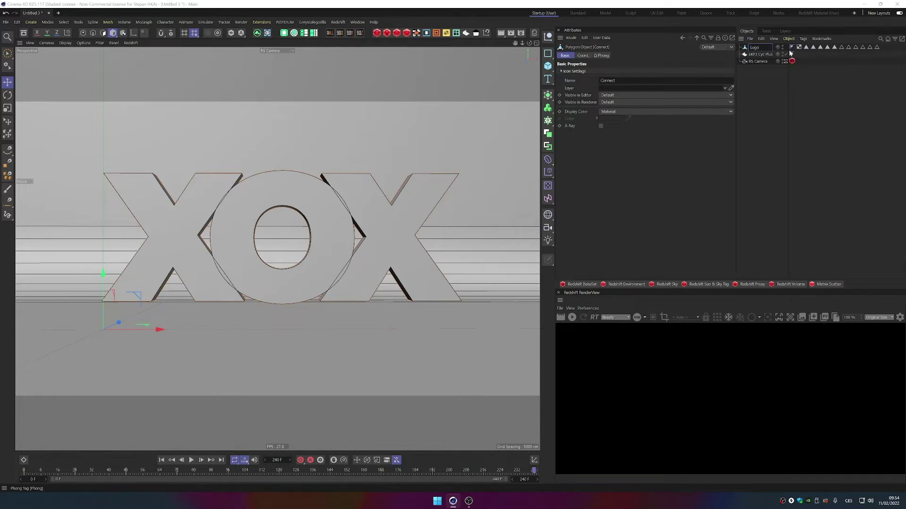
text(XO)
key(Return)
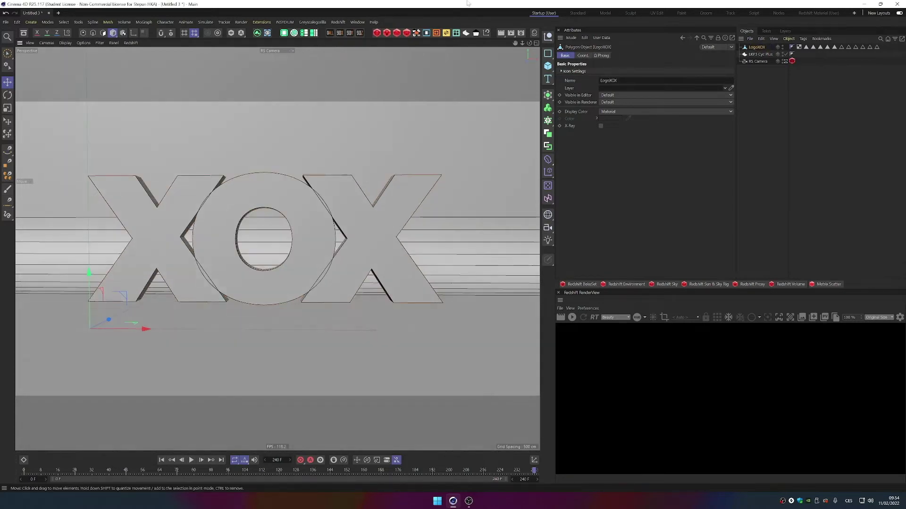
click(387, 35)
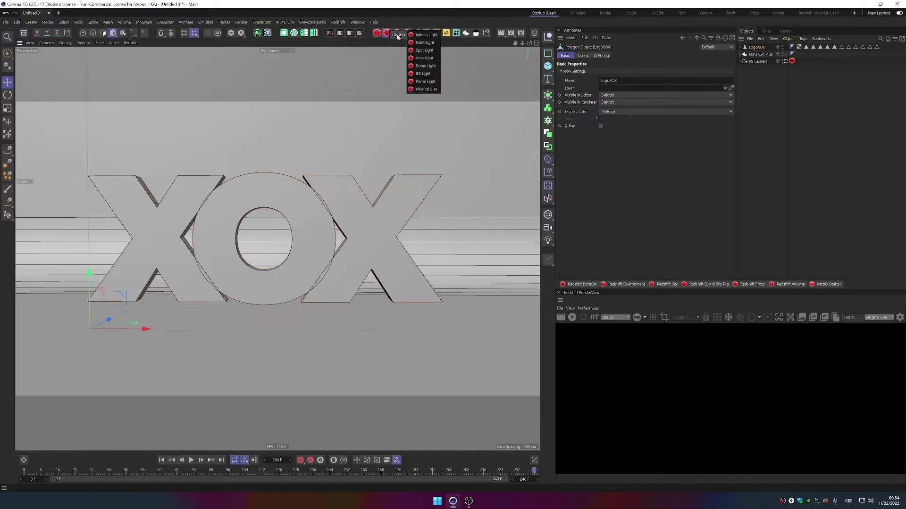
- Add an RS Dome Light and an X-Particles xpSystem to the scene
click(427, 56)
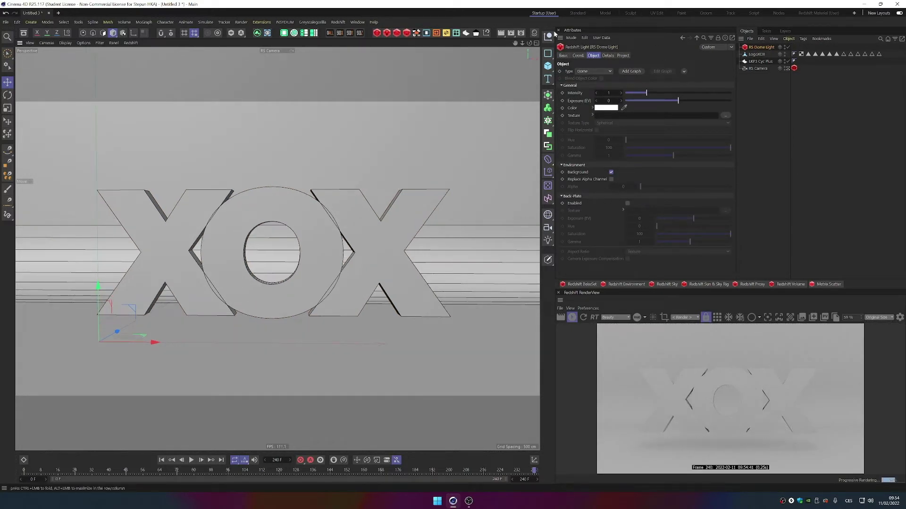
click(279, 23)
mouse_move(312, 43)
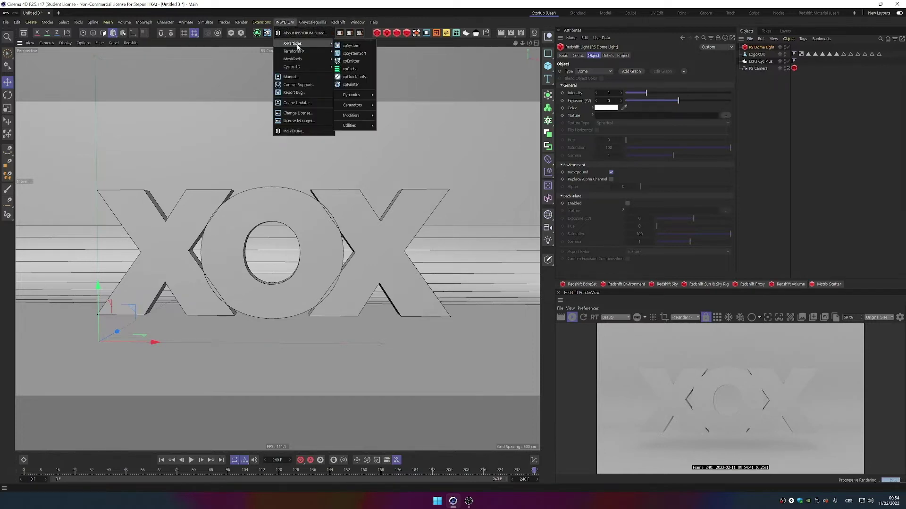
click(352, 46)
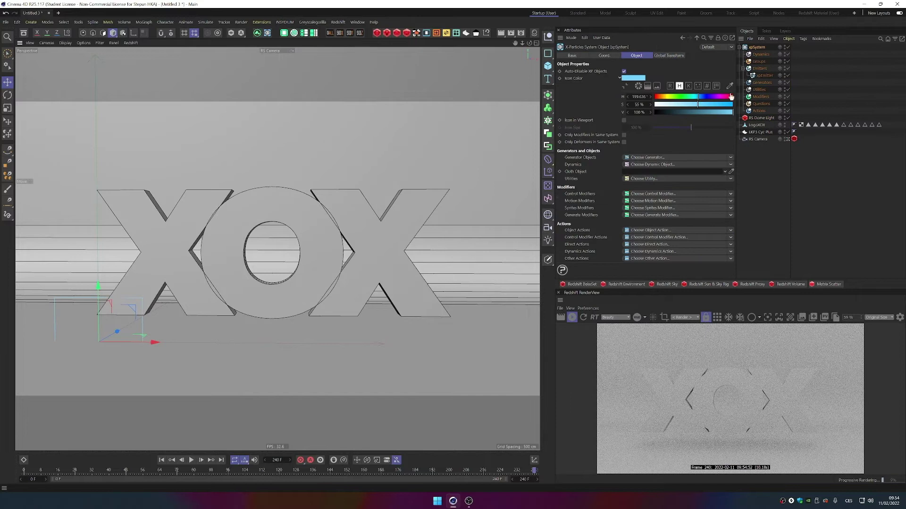
- Select the xpEmitter and move it into the centre of the O
click(761, 69)
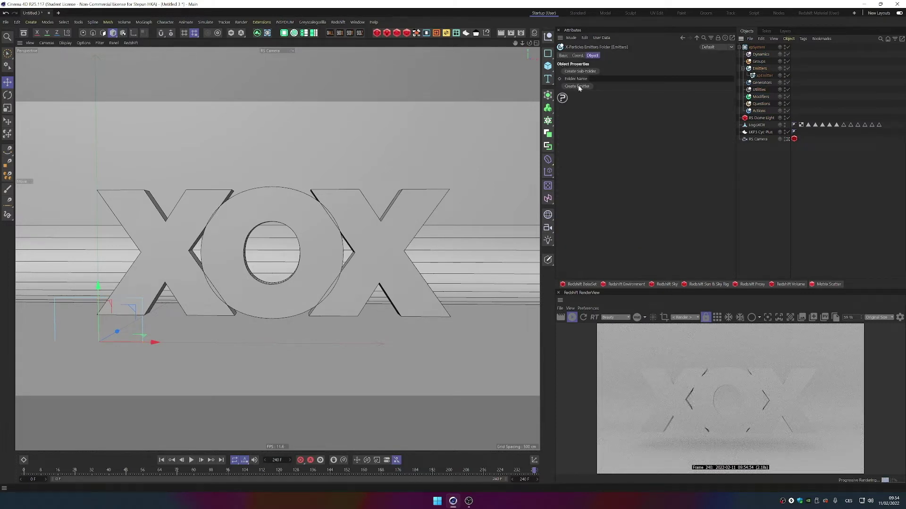
click(764, 76)
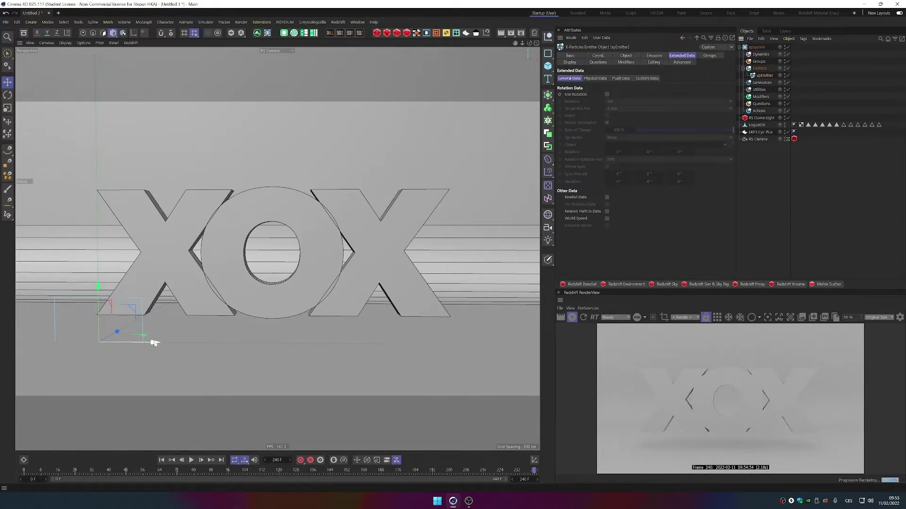
drag(152, 342, 322, 343)
mouse_move(282, 317)
mouse_down()
mouse_move(281, 236)
mouse_move(235, 272)
mouse_move(252, 262)
mouse_move(238, 276)
mouse_move(246, 268)
mouse_move(279, 301)
mouse_move(228, 410)
mouse_move(234, 364)
mouse_move(277, 305)
mouse_up()
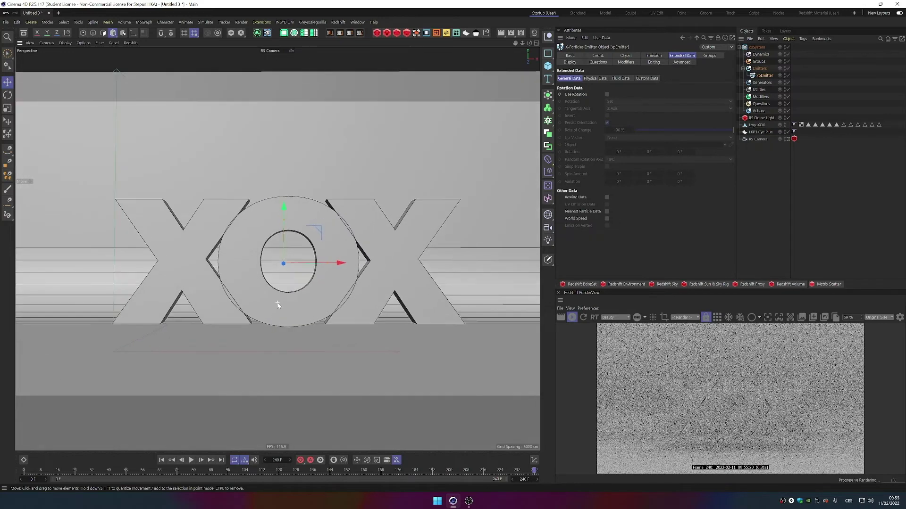
- Enable X-Ray on LogoXOX, then bring up the xpEmitter's Object shape settings
click(757, 125)
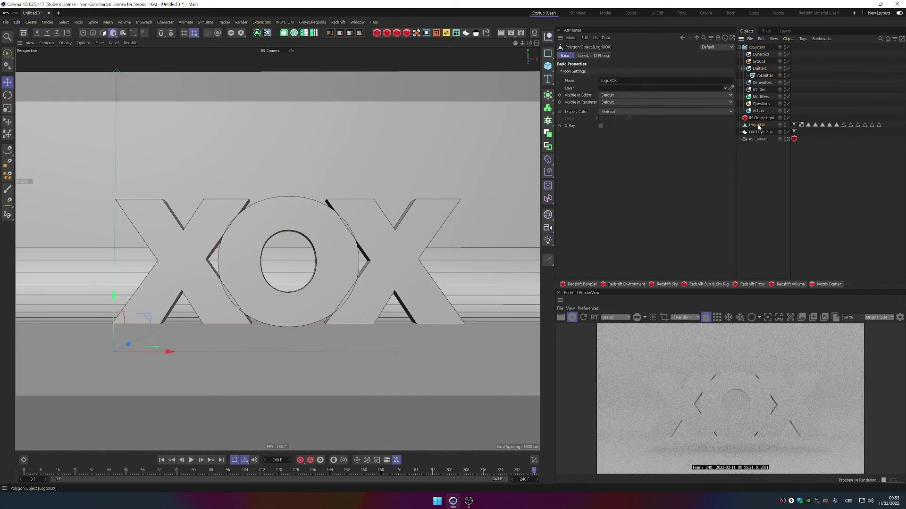
click(600, 126)
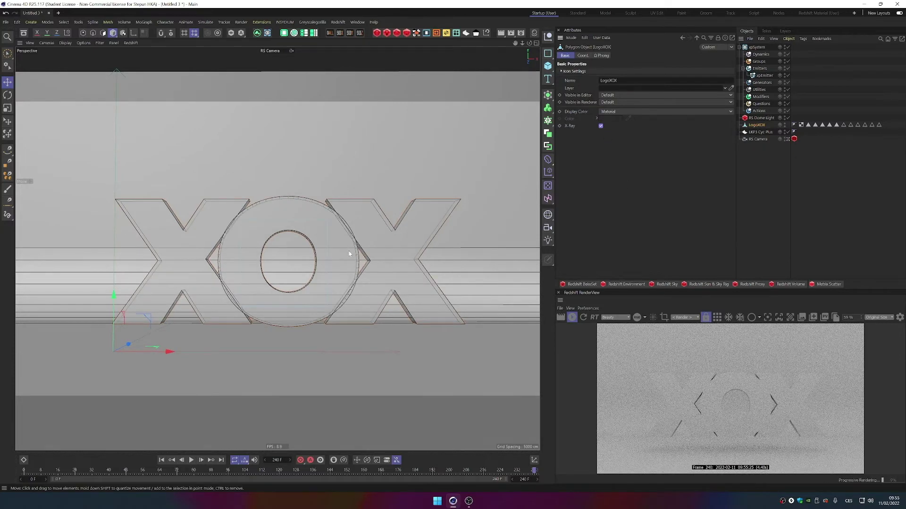
alt+drag(349, 254, 324, 263)
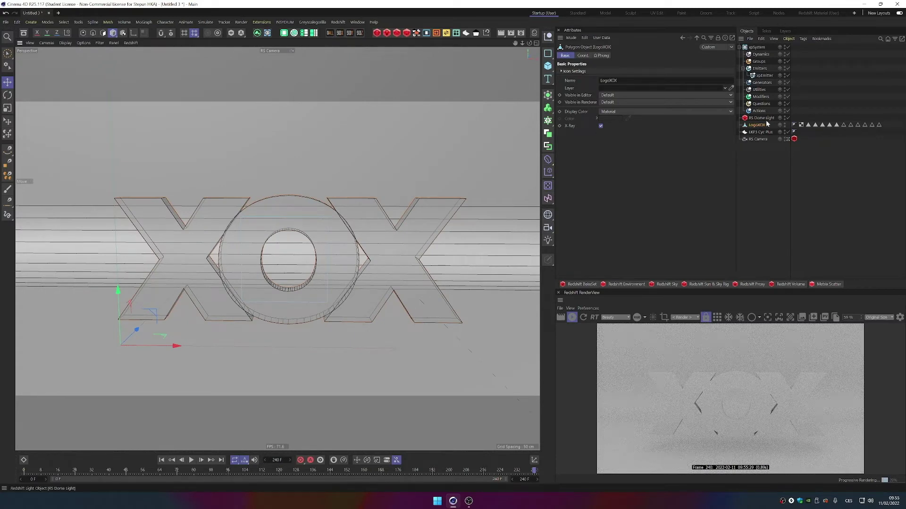
click(764, 76)
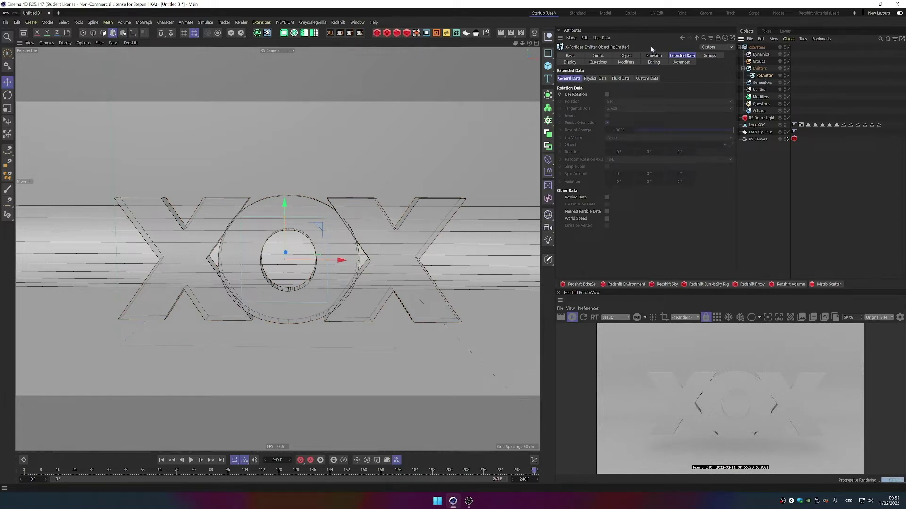
click(626, 56)
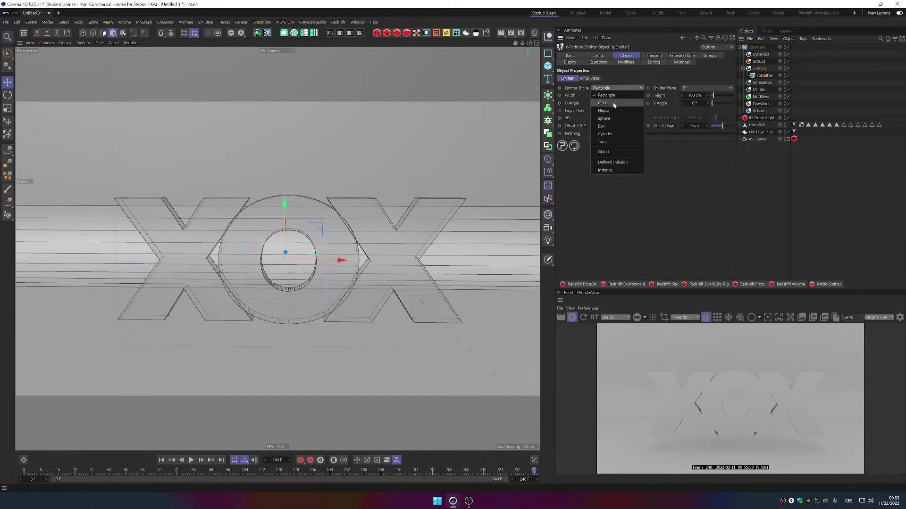
- Make the emitter a ring-only Circle of 58.322 cm radius, 90° cone, X/Y offset on
click(614, 102)
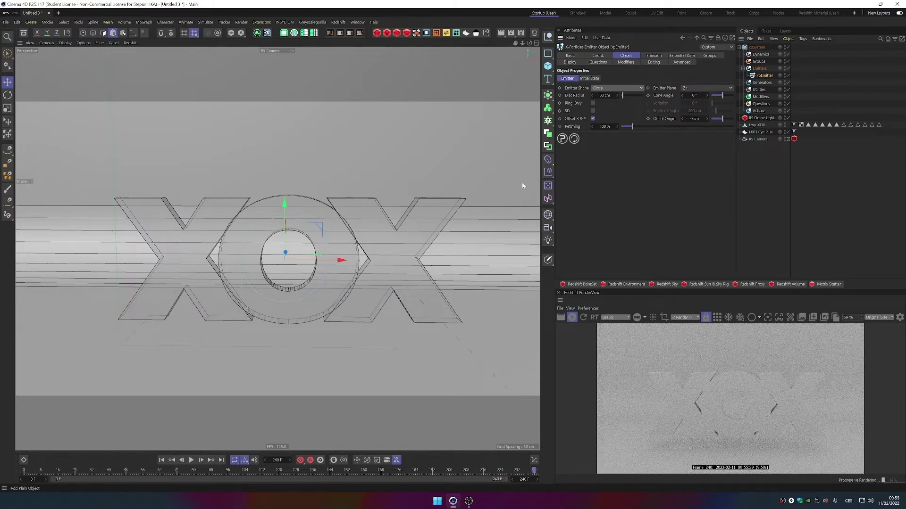
mouse_move(326, 260)
mouse_down()
mouse_move(347, 264)
mouse_move(320, 262)
mouse_up()
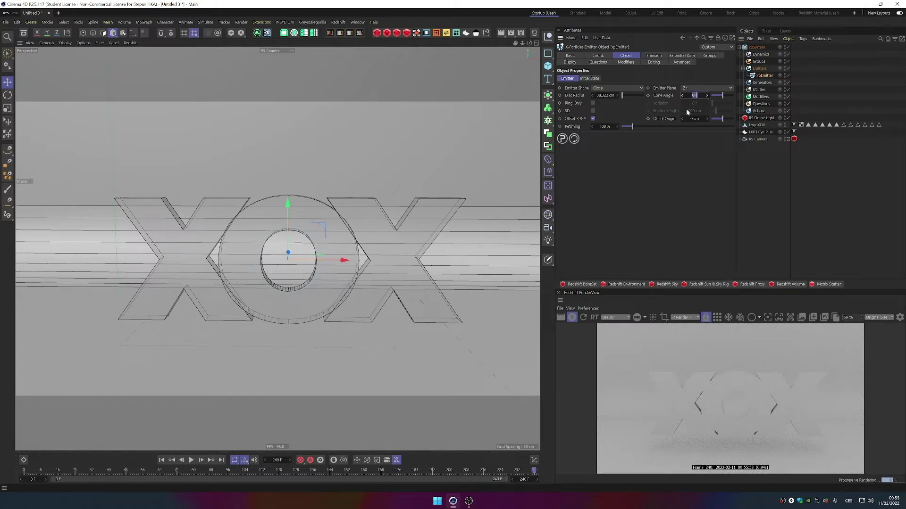
click(192, 461)
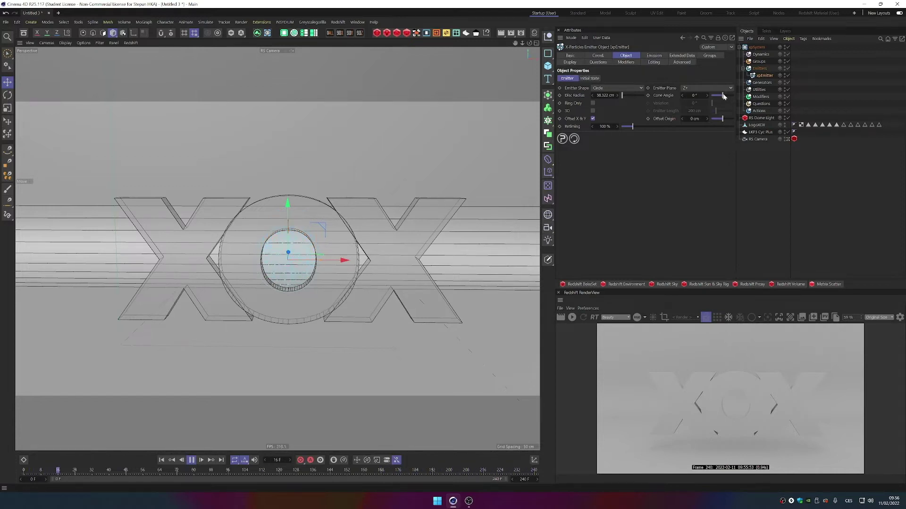
drag(724, 96, 734, 96)
click(592, 118)
click(593, 103)
- Add an xpFollowSurface modifier targeting LogoXOX and move it into the Modifiers folder
key(shift+c)
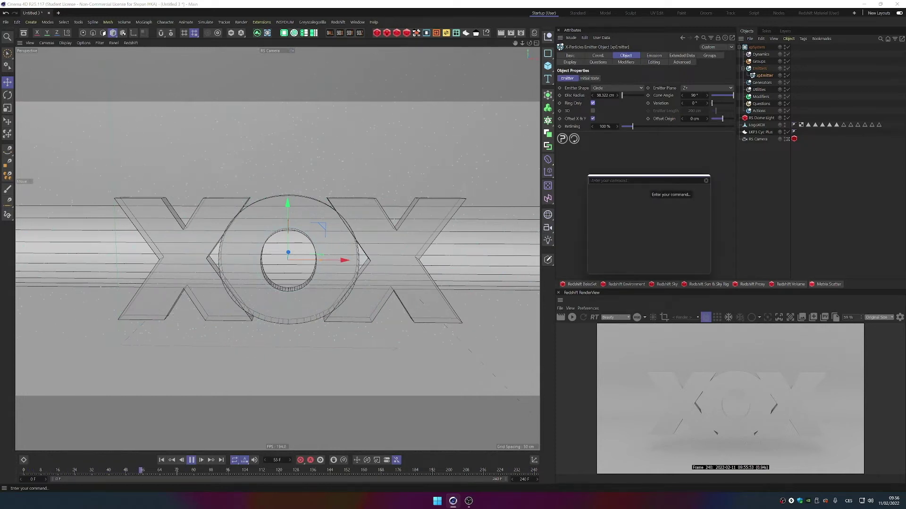
text(xp)
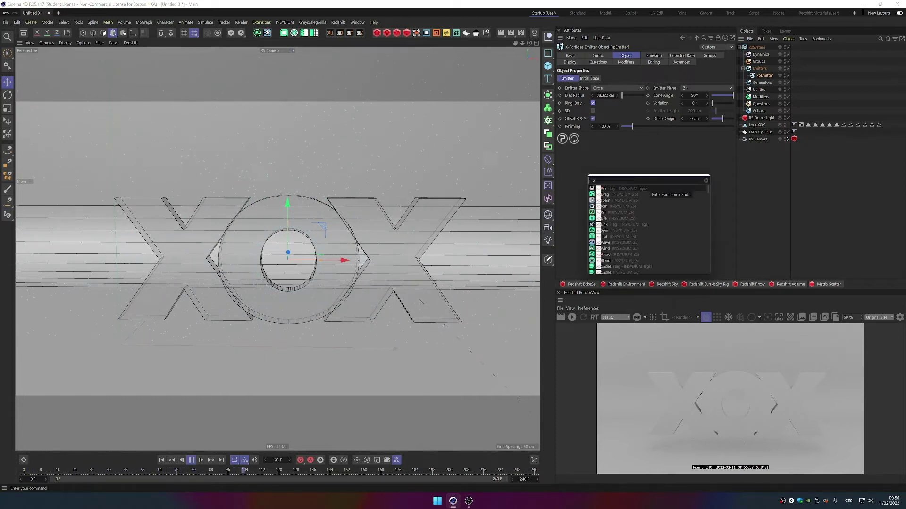
text(follow)
key(Return)
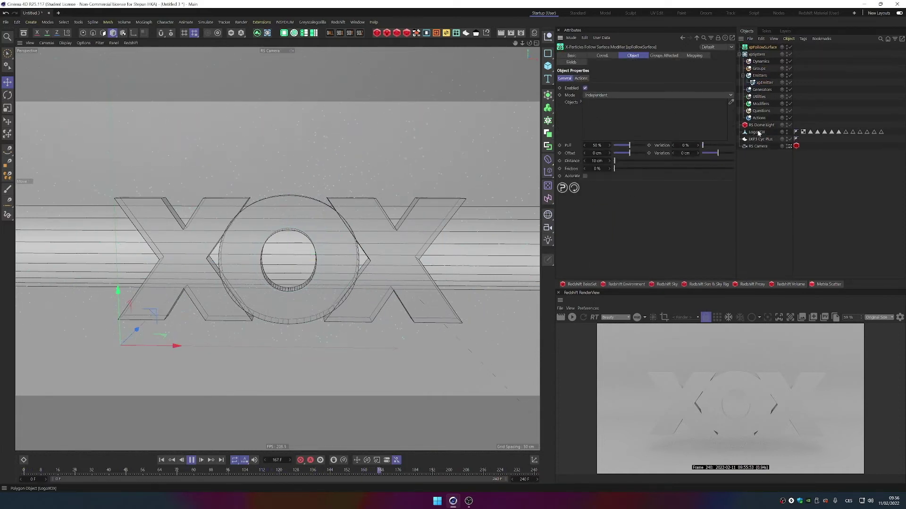
drag(758, 134, 686, 110)
mouse_move(613, 109)
mouse_down()
mouse_move(626, 115)
mouse_move(625, 107)
mouse_up()
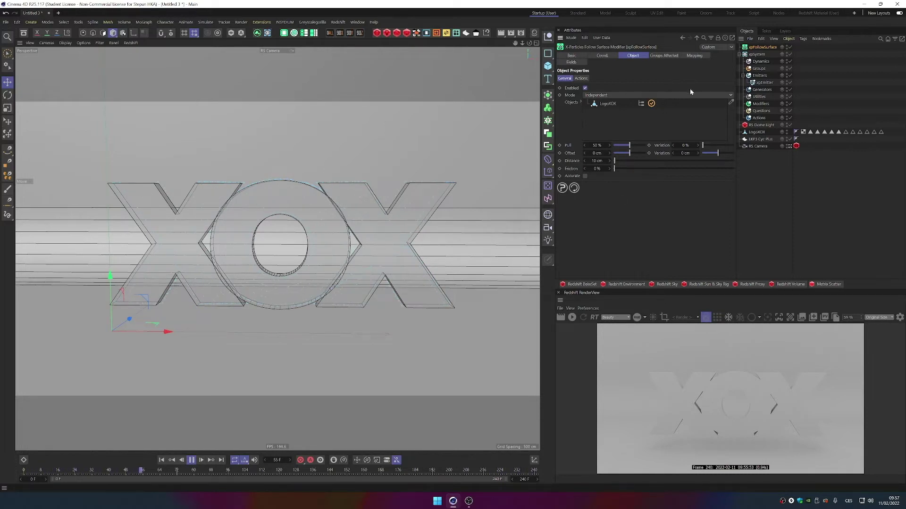
drag(762, 47, 766, 103)
- Add an xpTurbulence modifier inside the Modifiers folder
click(766, 97)
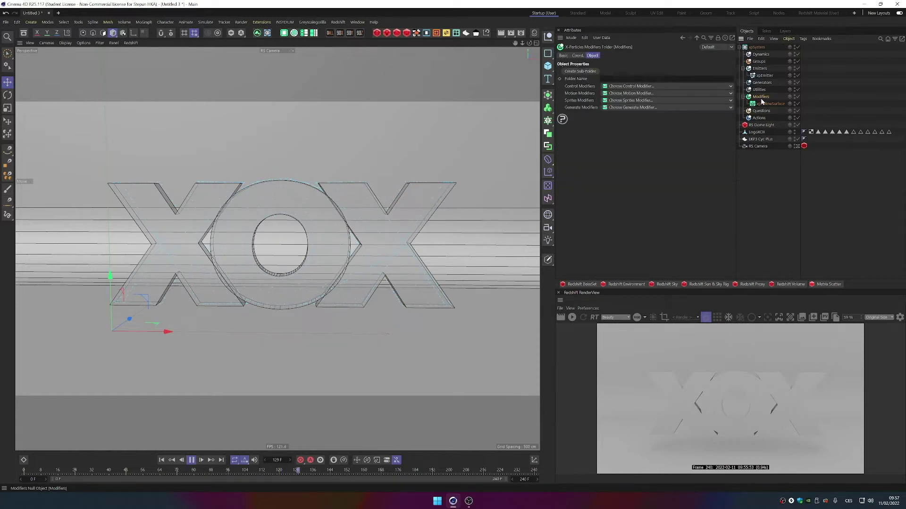
key(shift+c)
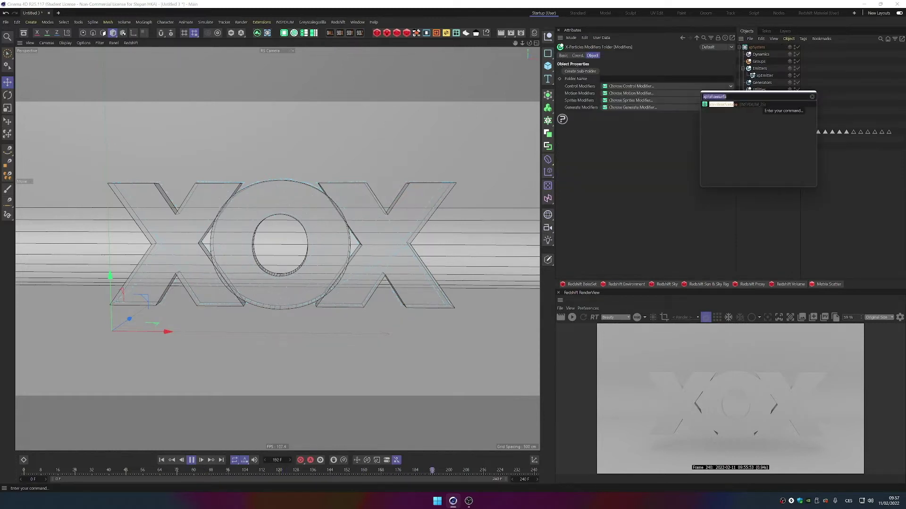
text(xpturbu)
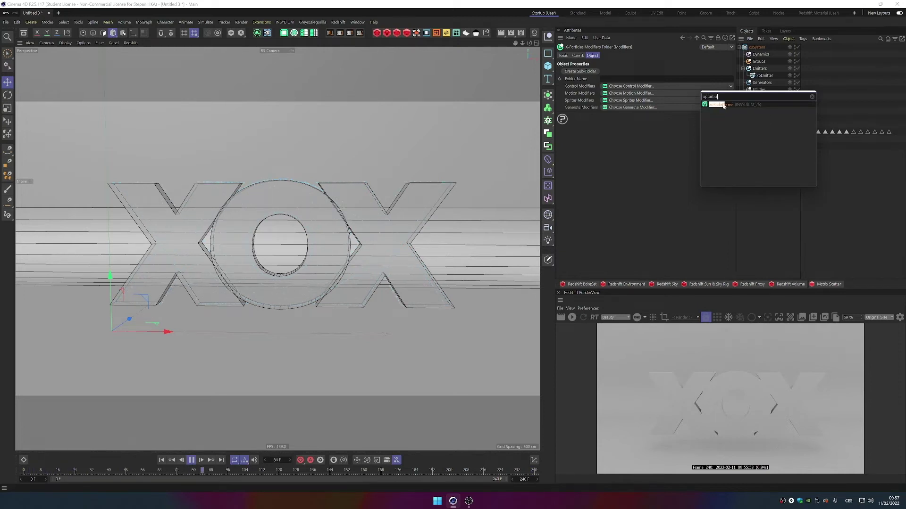
click(722, 104)
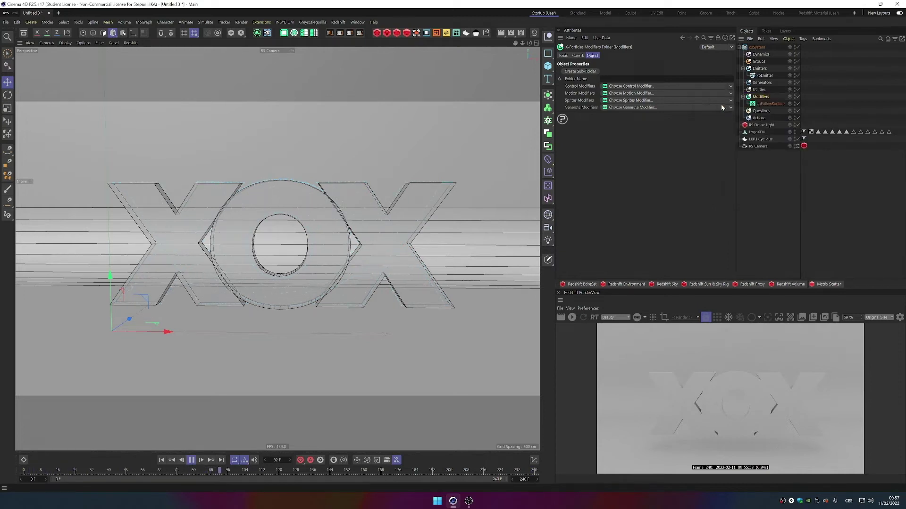
drag(759, 48, 765, 105)
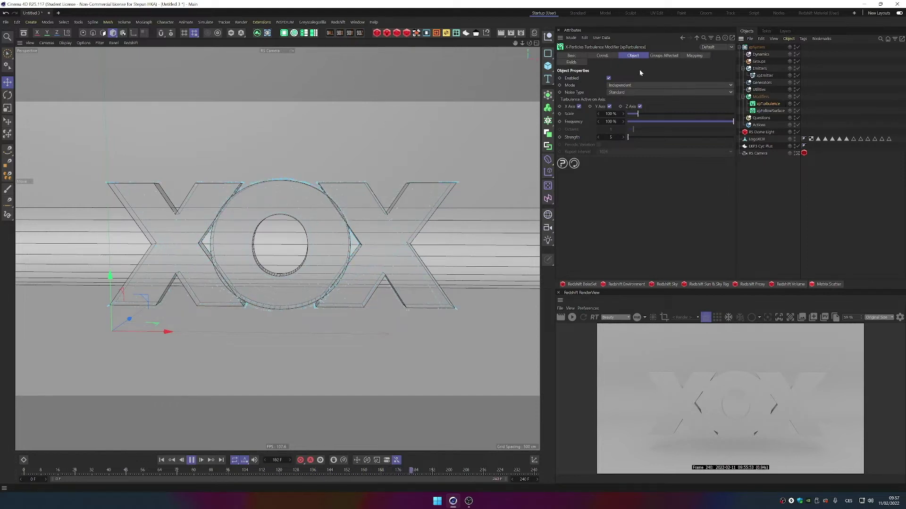
- Set the turbulence noise to Wavy Turbulence and raise its scale to 156%
click(654, 92)
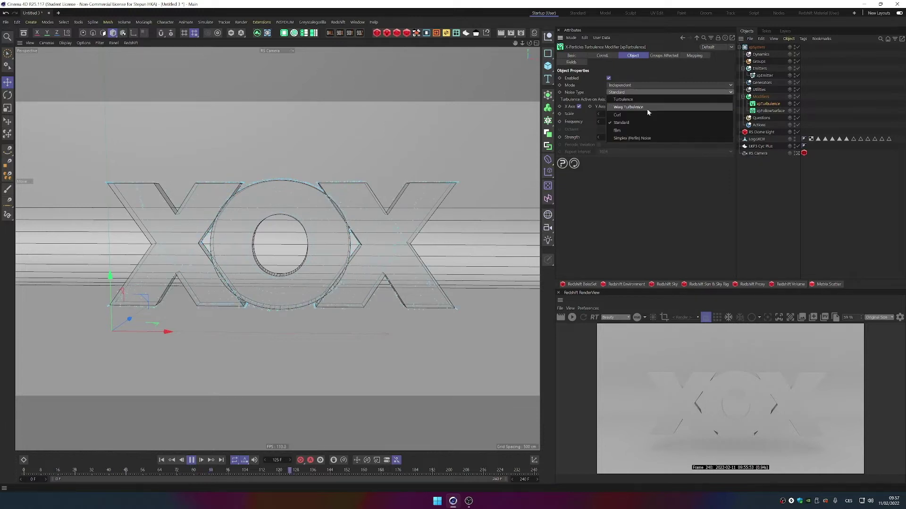
click(647, 107)
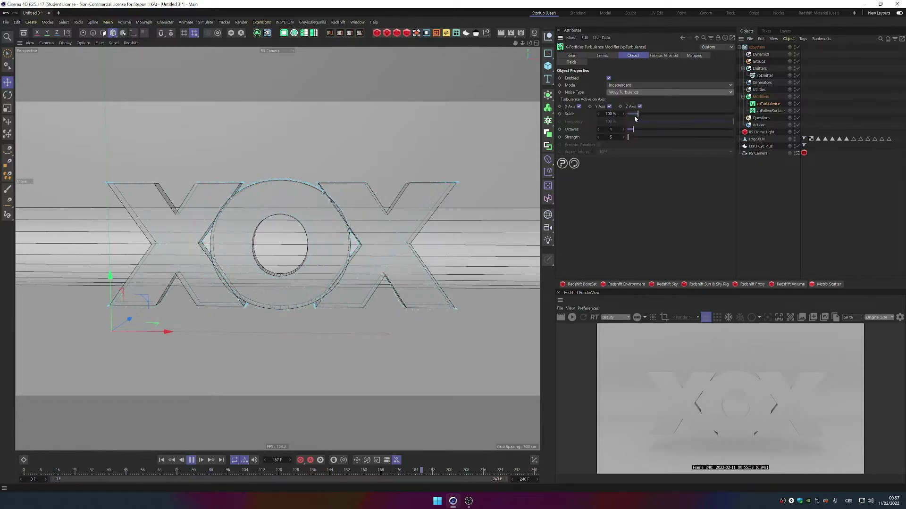
mouse_move(638, 114)
mouse_down()
mouse_move(653, 116)
mouse_move(645, 113)
mouse_up()
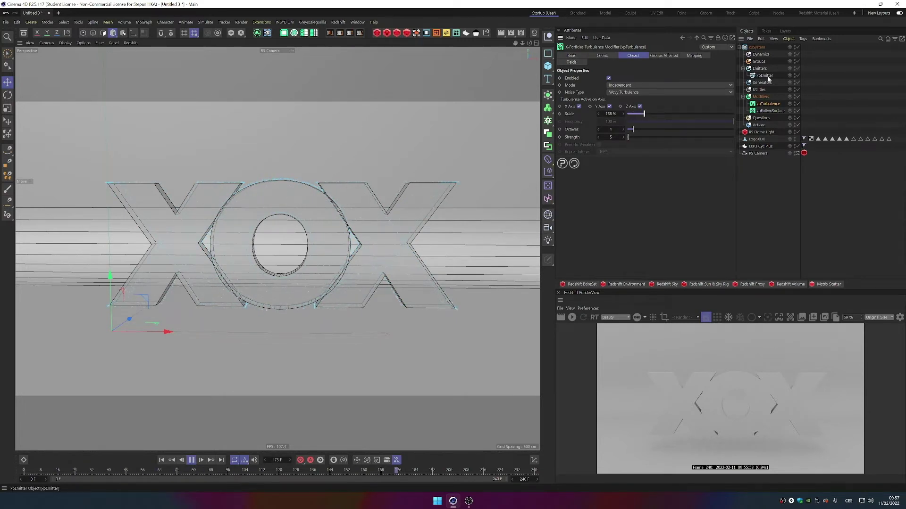
click(764, 75)
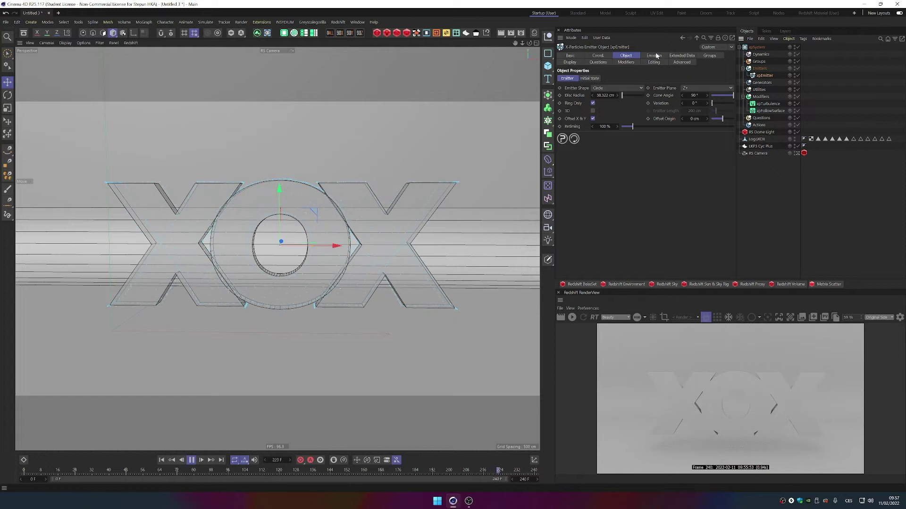
- Set the xpEmitter's Emission speed to 60 cm
click(655, 55)
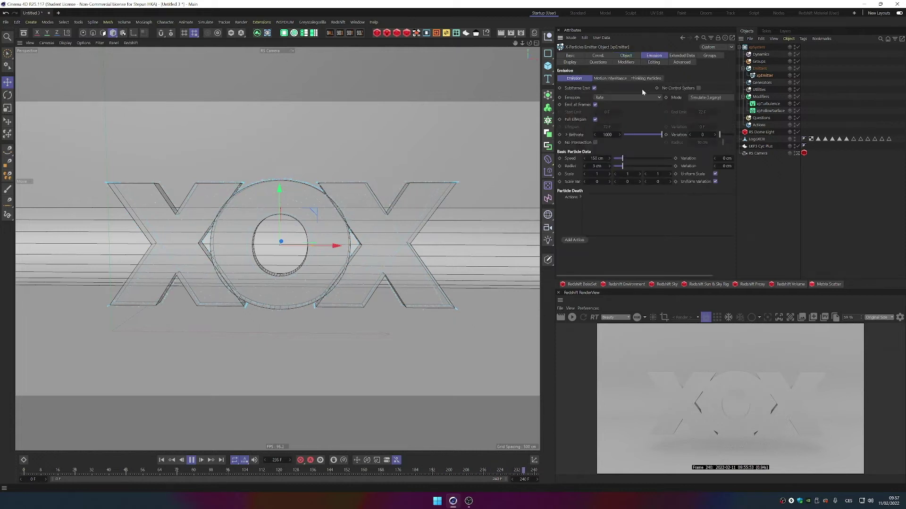
double_click(596, 159)
text(60)
key(Return)
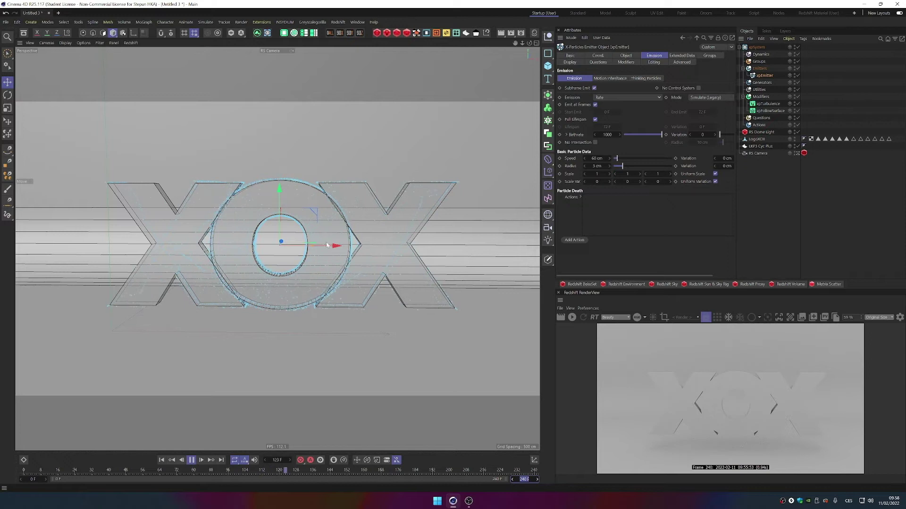
click(763, 183)
- Add an xpInfection modifier with its seed object to the Modifiers folder
click(766, 97)
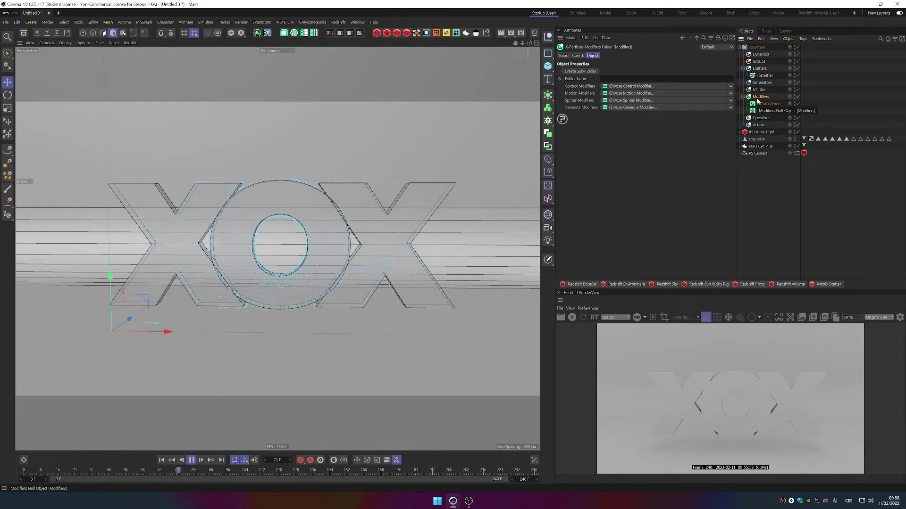
key(shift+c)
text(xp)
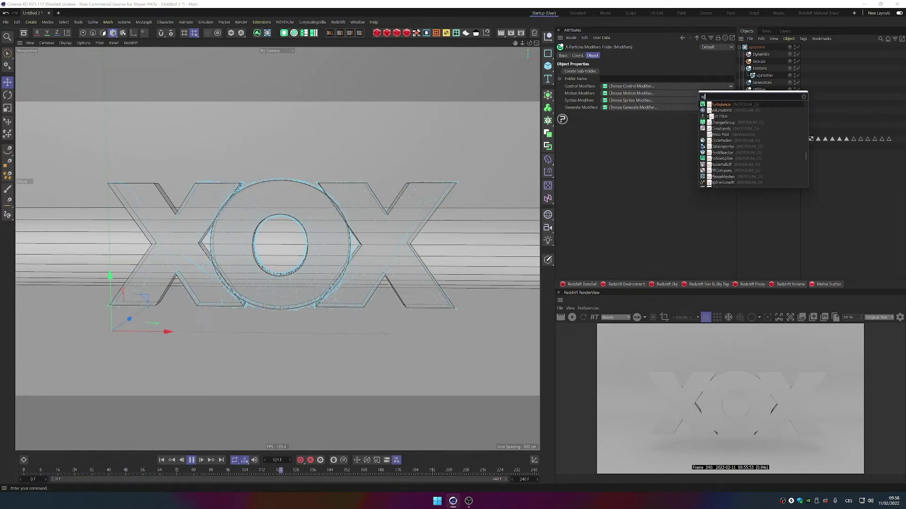
text(infectio)
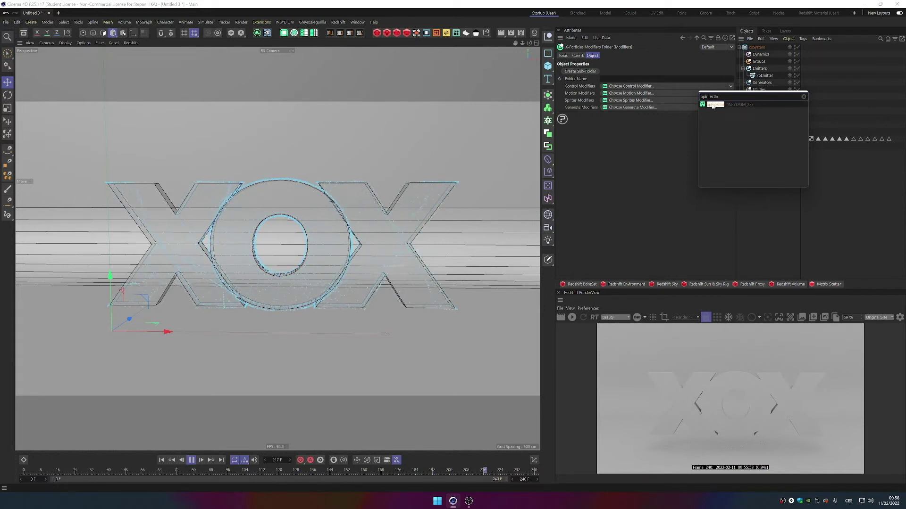
click(713, 104)
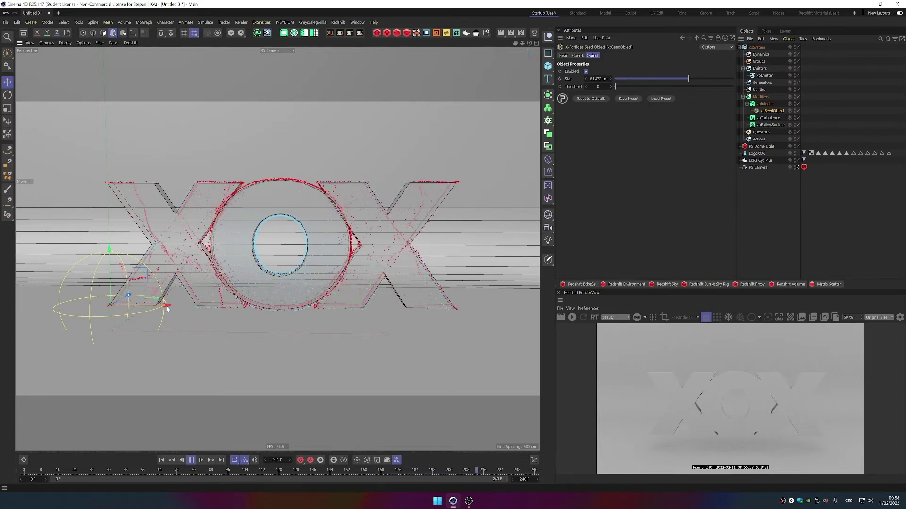
- Copy the seed object onto the right X, then undo the copy
ctrl+drag(168, 308, 493, 309)
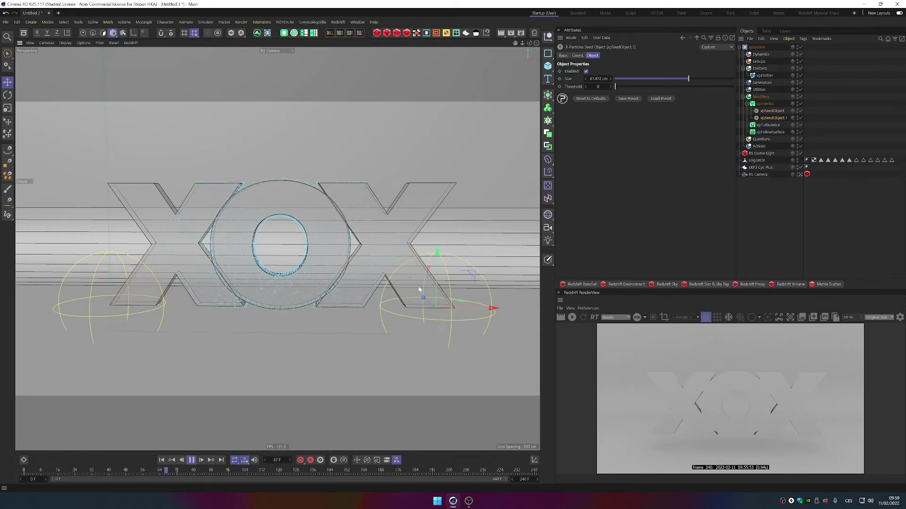
key(alt+shift)
key(ctrl+z)
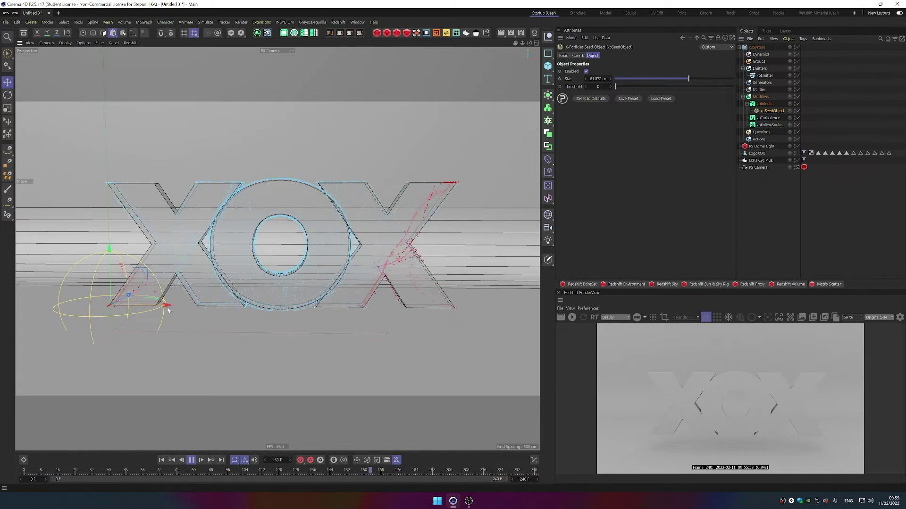
- Nudge the seed object left, stop and rewind playback, and show the seed's coordinates
drag(166, 306, 156, 308)
key(space)
click(191, 460)
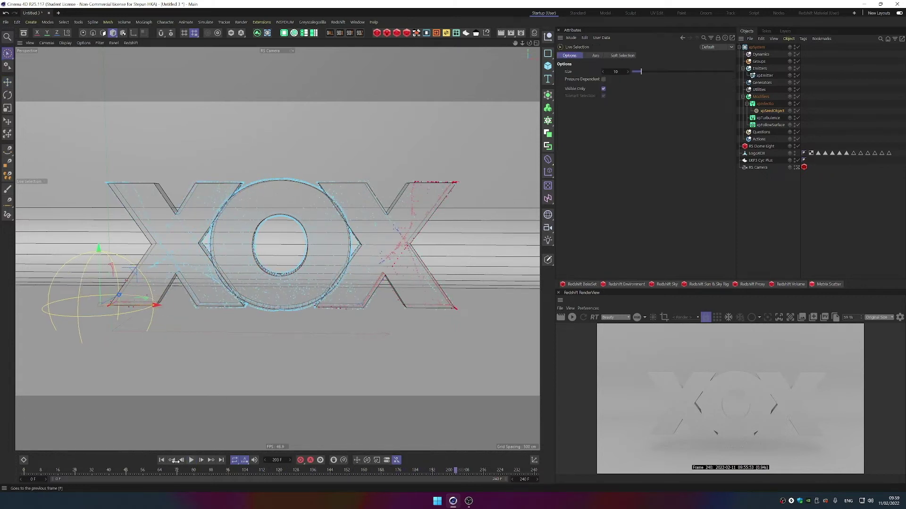
click(162, 460)
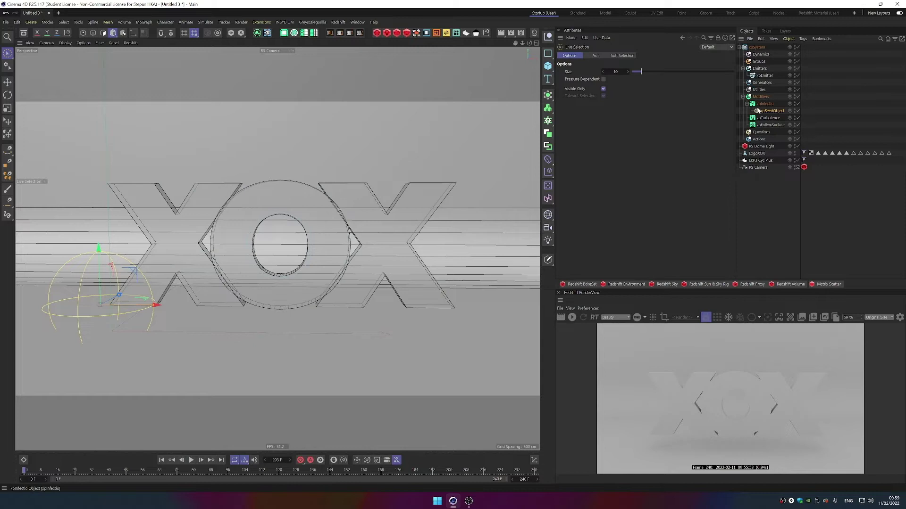
click(772, 111)
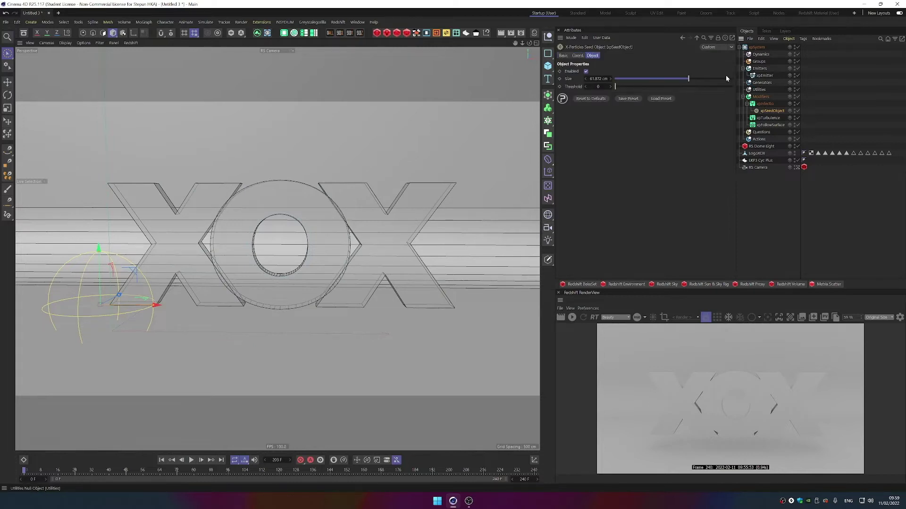
click(578, 55)
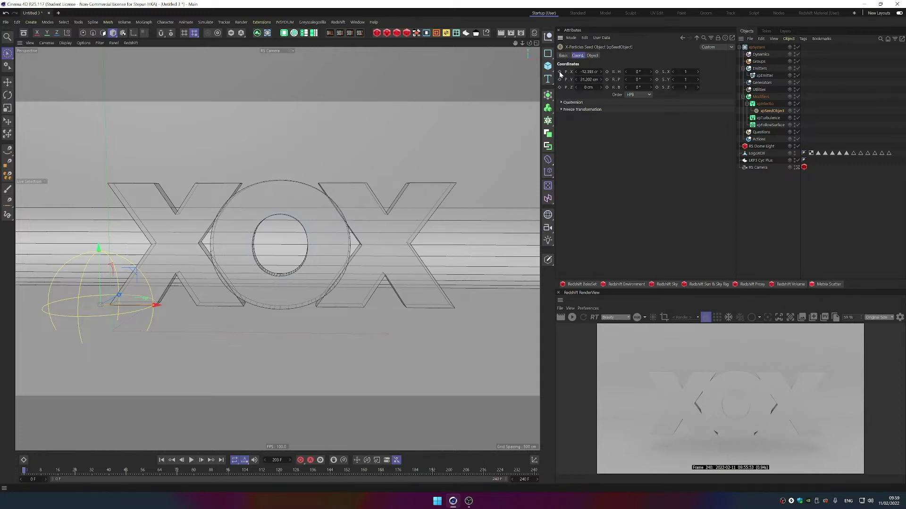
- At frame 160, move the seed object to the logo's right side and keyframe its X position
click(191, 460)
drag(29, 473, 364, 480)
drag(156, 306, 471, 324)
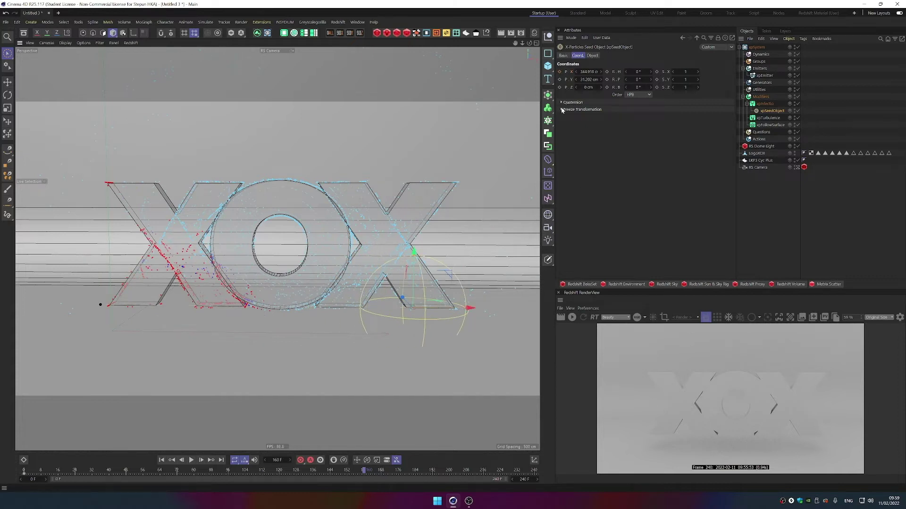
click(560, 72)
- Replay the seed's sweep from the start, shrink its radius, then replay and stop
drag(364, 471, 16, 472)
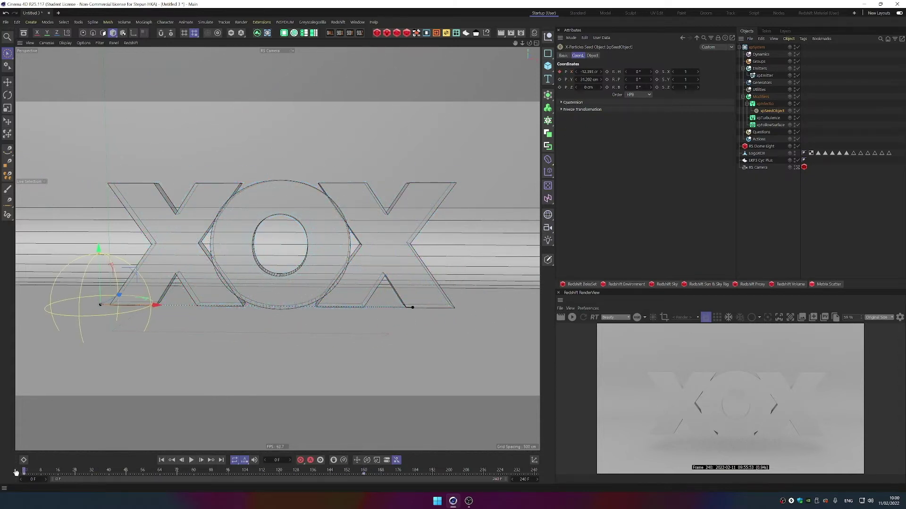
key(F8)
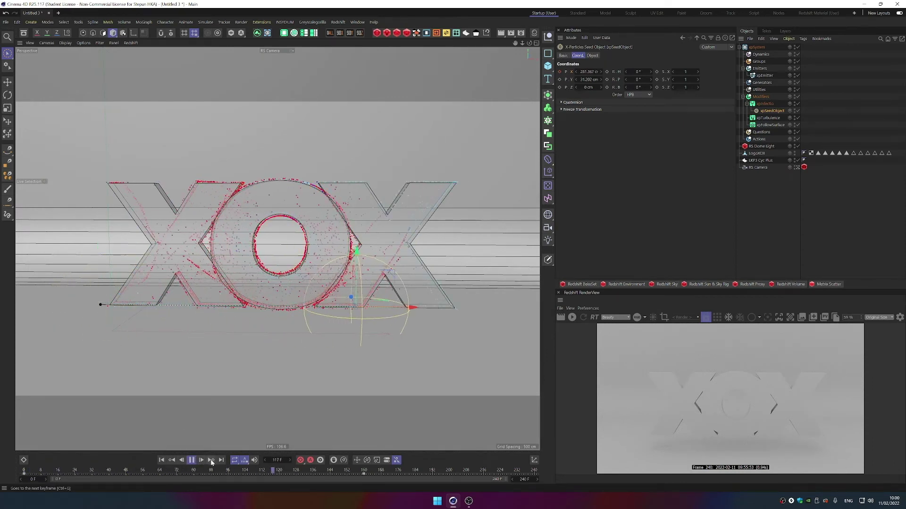
key(F8)
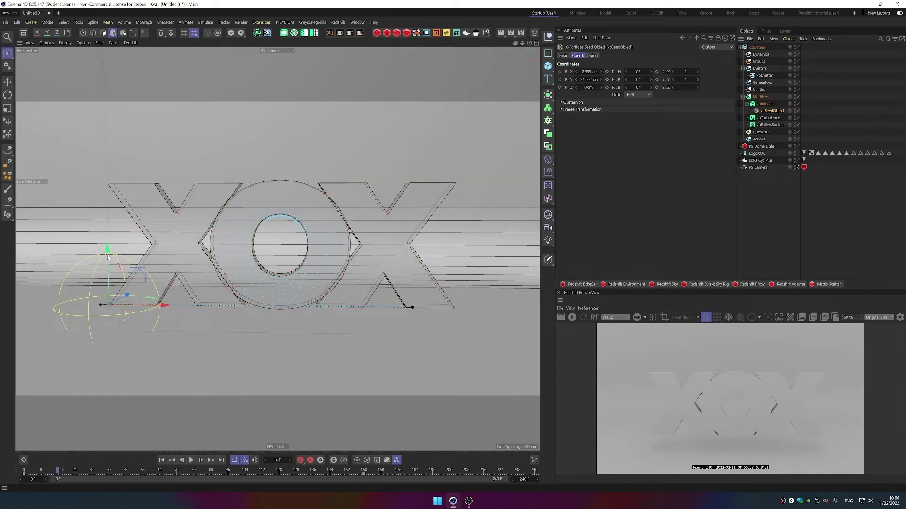
drag(108, 257, 104, 290)
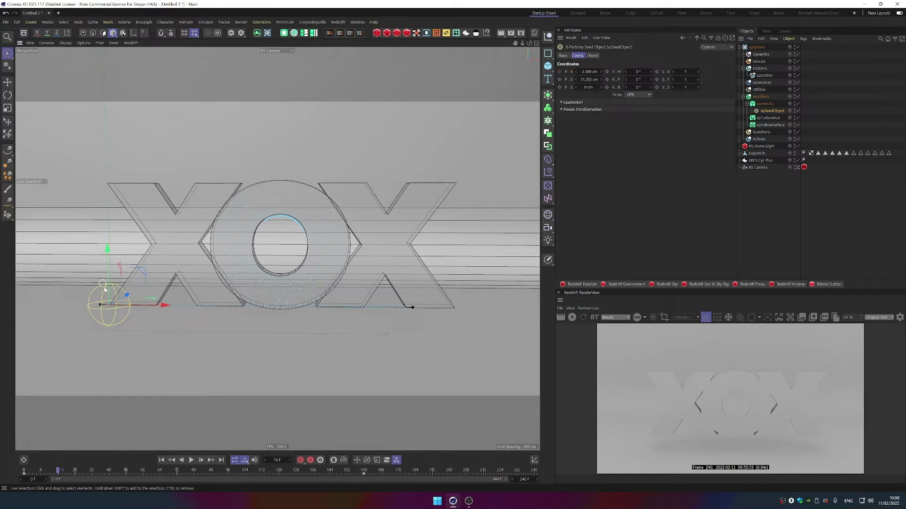
click(191, 460)
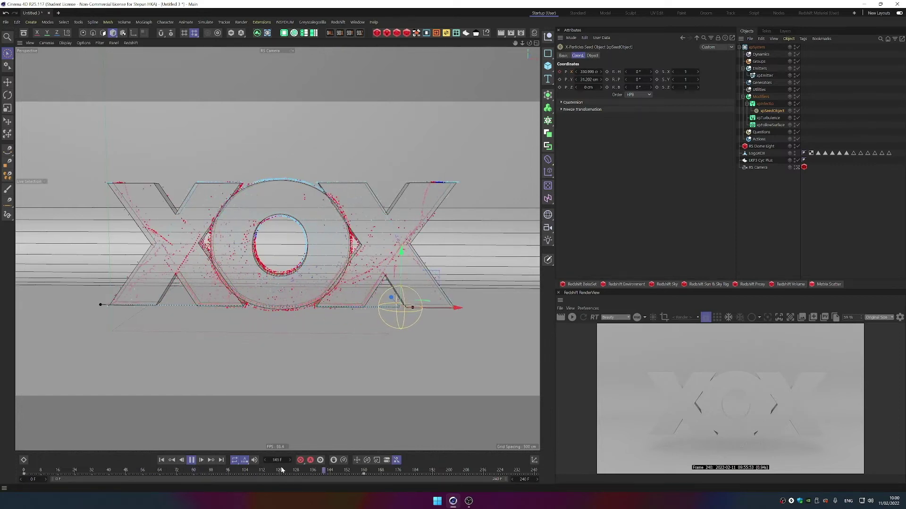
click(59, 470)
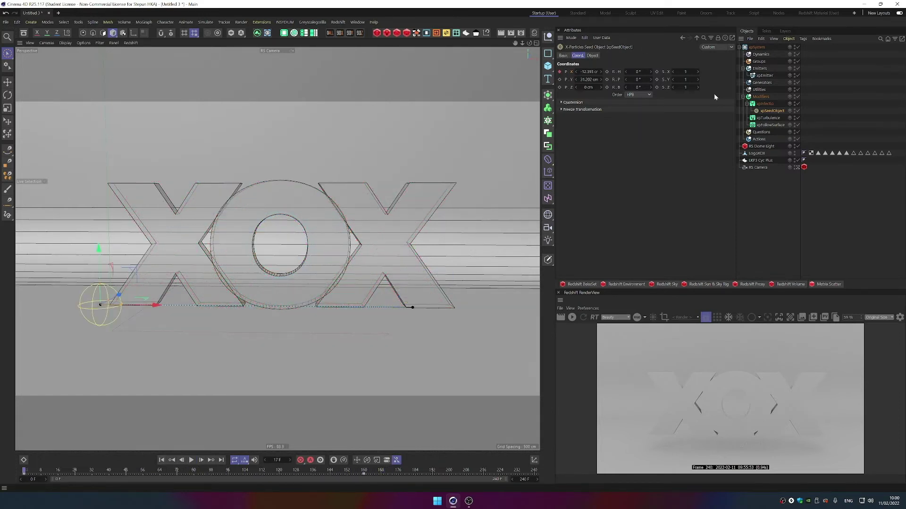
- Start the Redshift IPR and turn off LogoXOX's render visibility
click(753, 203)
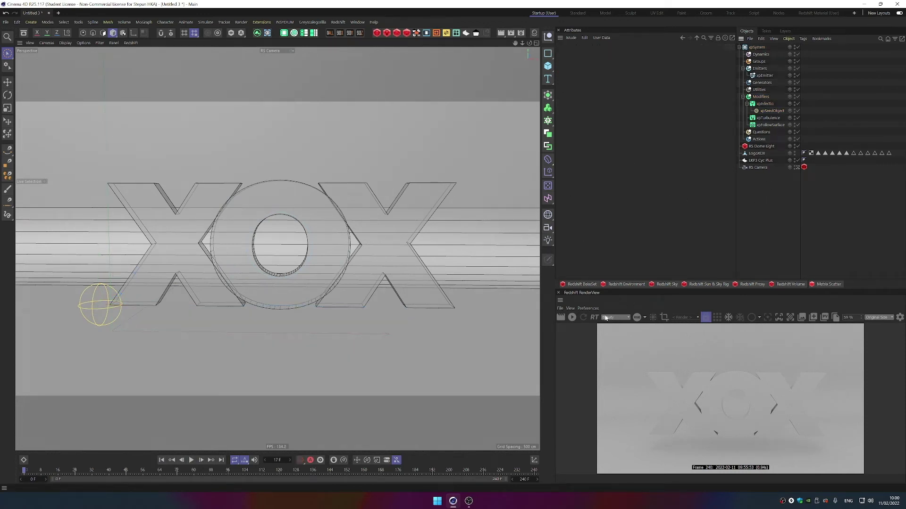
click(571, 317)
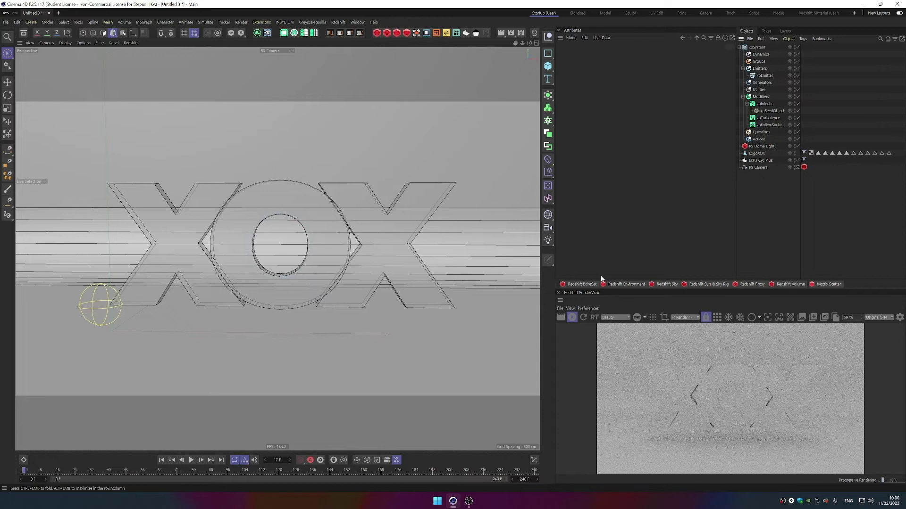
click(794, 154)
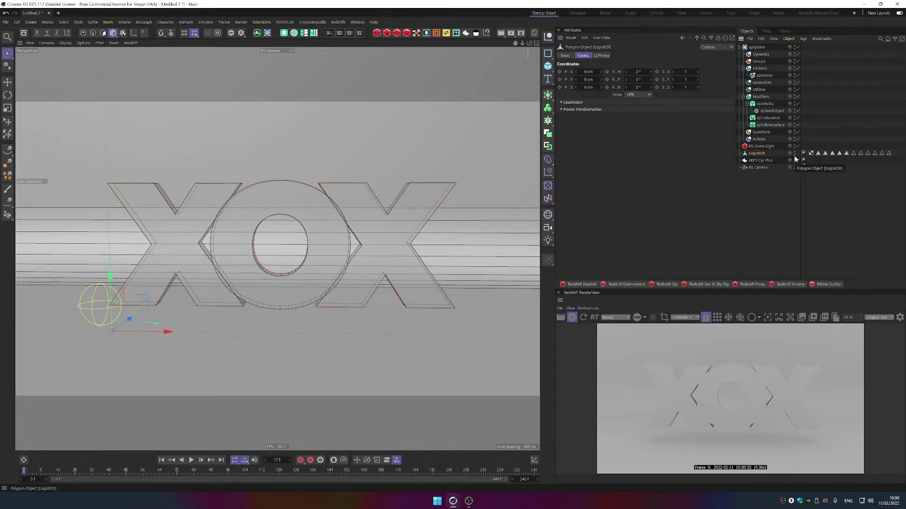
click(794, 156)
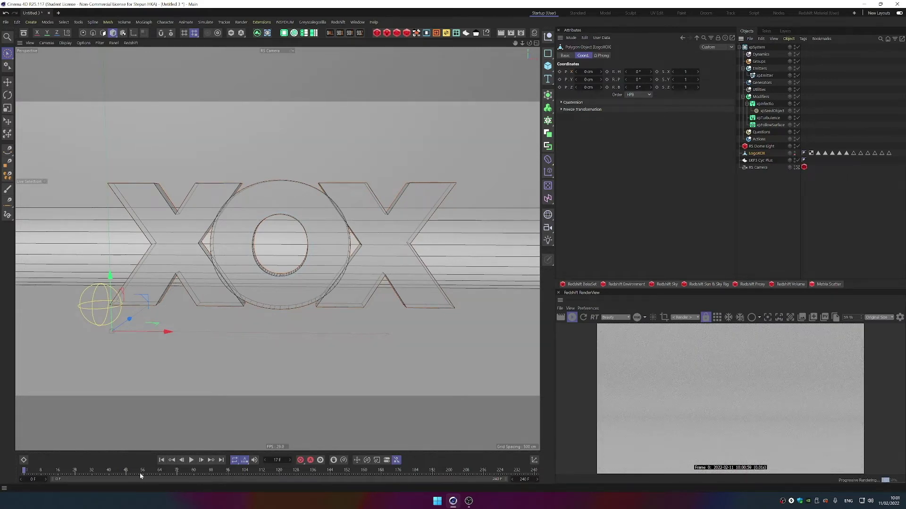
- Add a Redshift Object tag to xpEmitter with Particles Mode set to Optimized Spheres
right_click(767, 77)
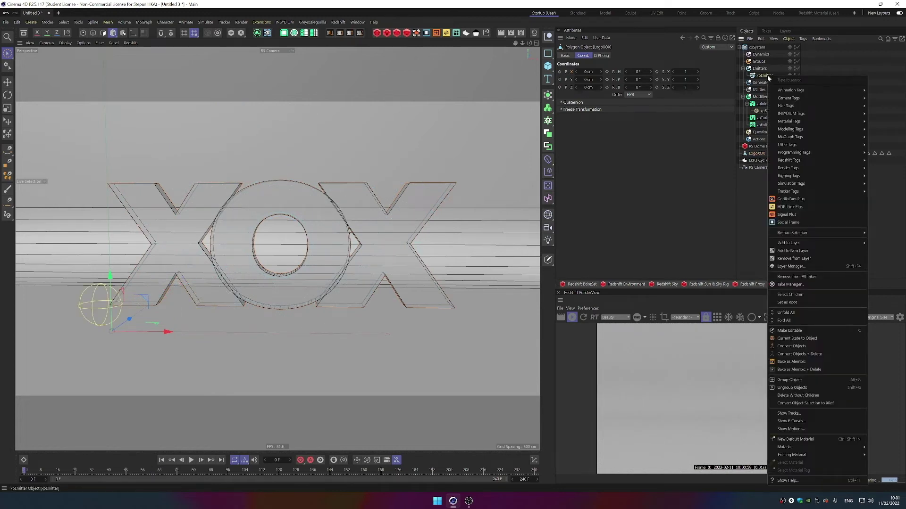
mouse_move(790, 161)
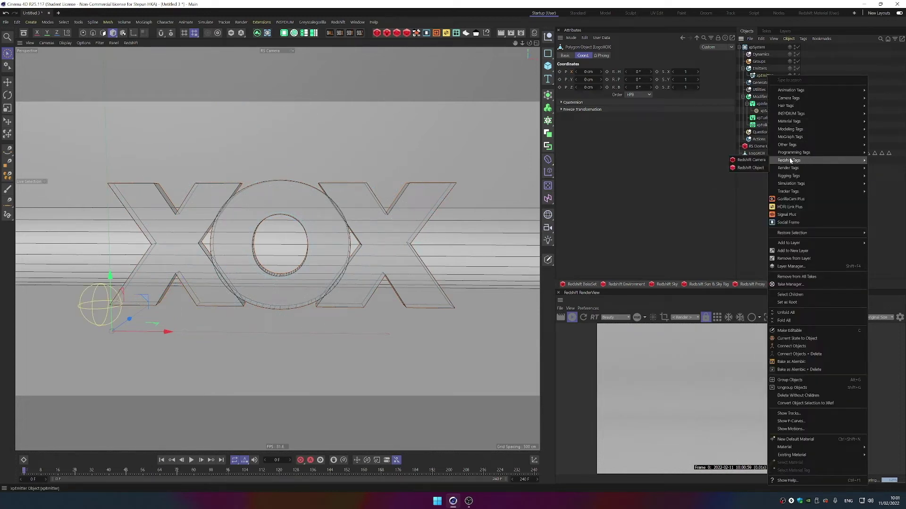
click(751, 168)
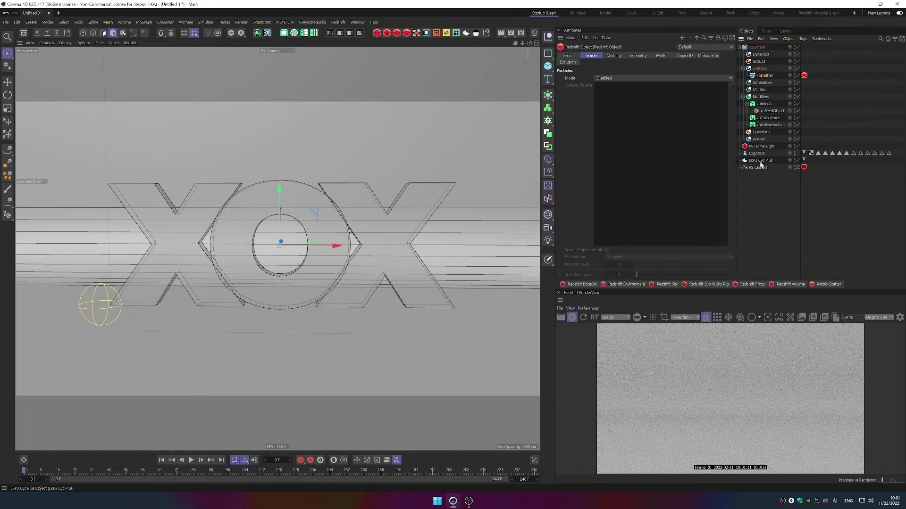
click(614, 78)
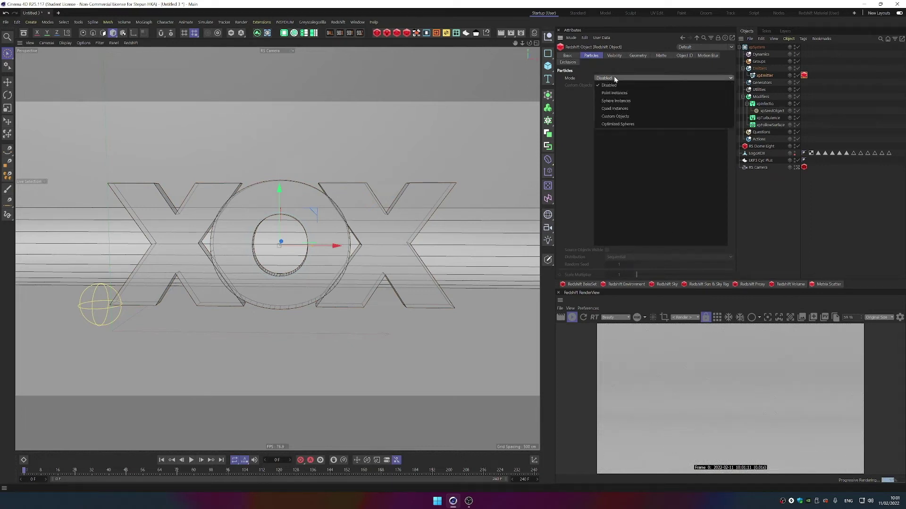
click(626, 124)
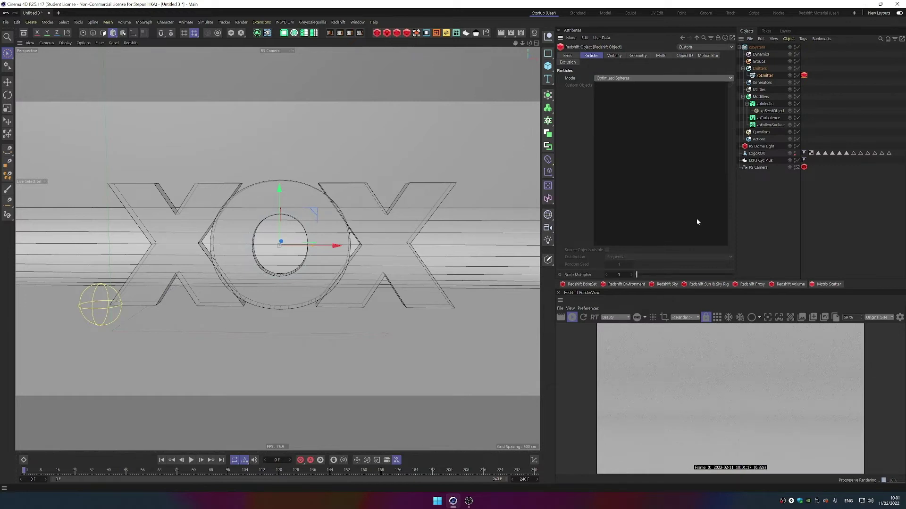
- Play the simulation to frame 89 and restart the Redshift render there
click(191, 460)
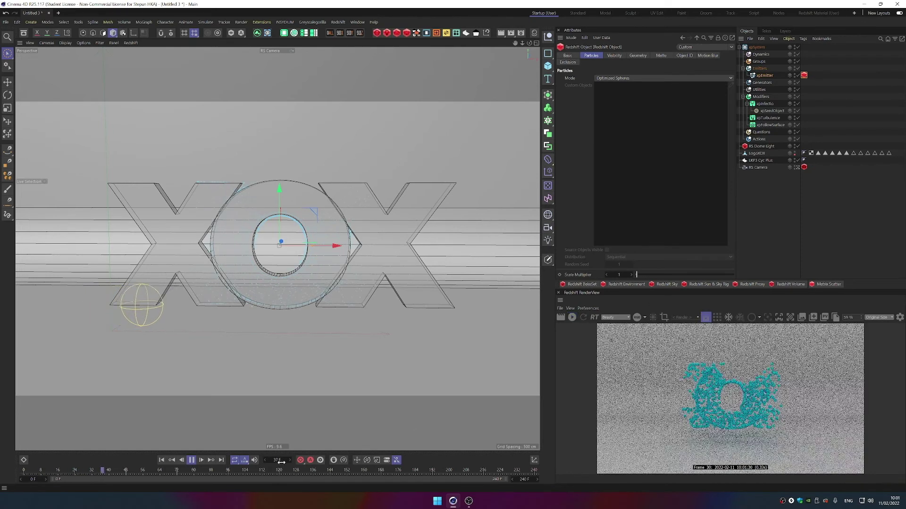
key(F8)
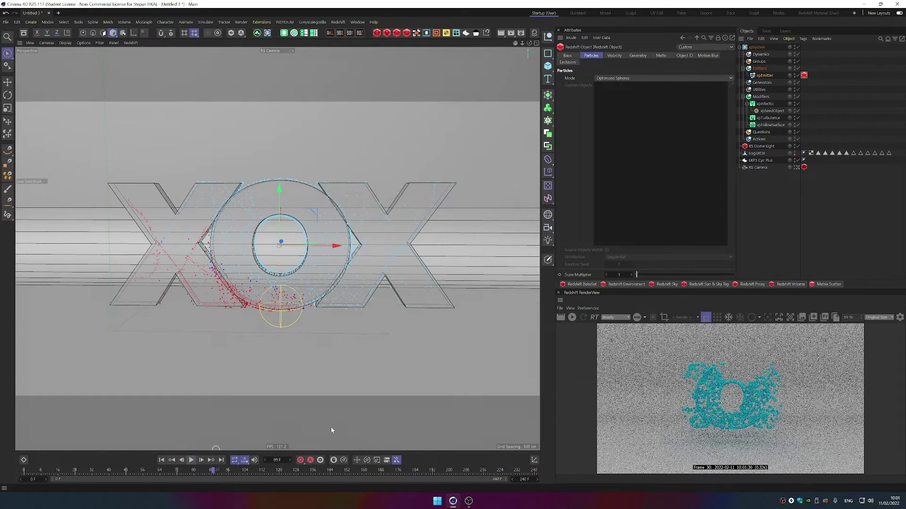
click(572, 318)
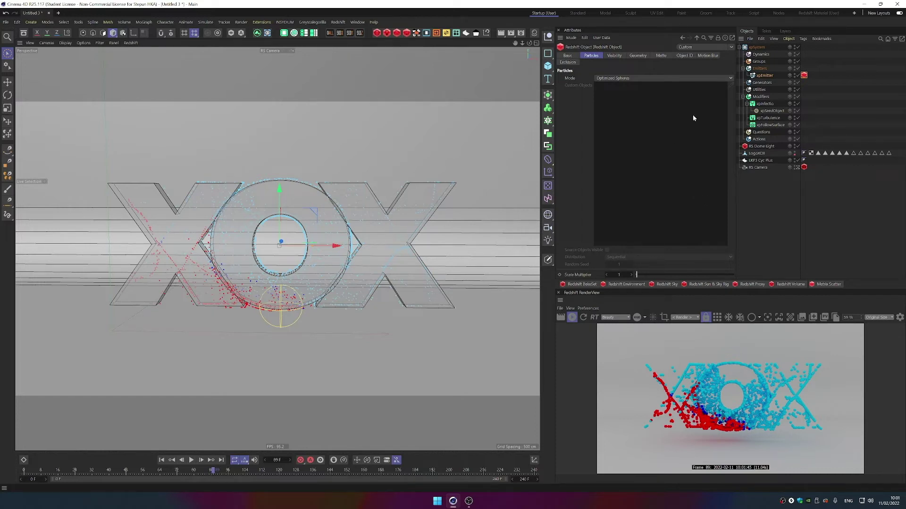
- Deselect the emitter's Redshift tag and select the xpInfector modifier
click(754, 225)
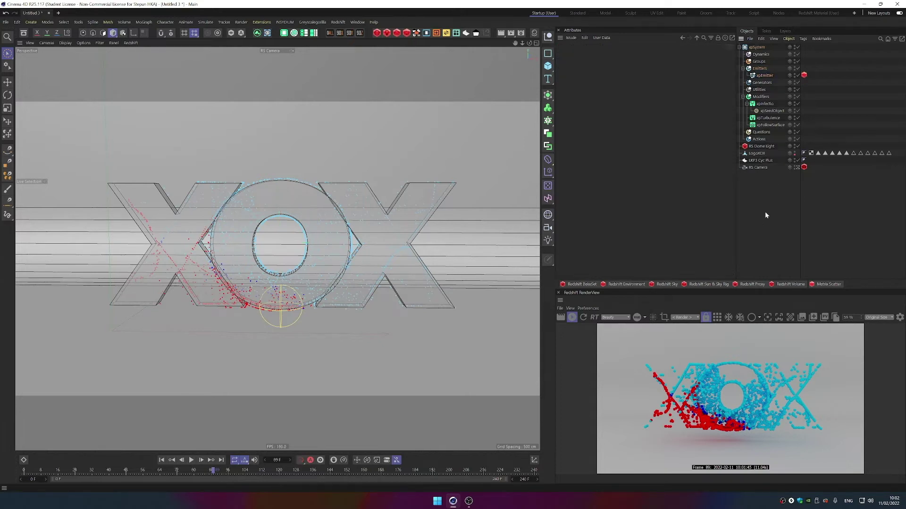
click(764, 104)
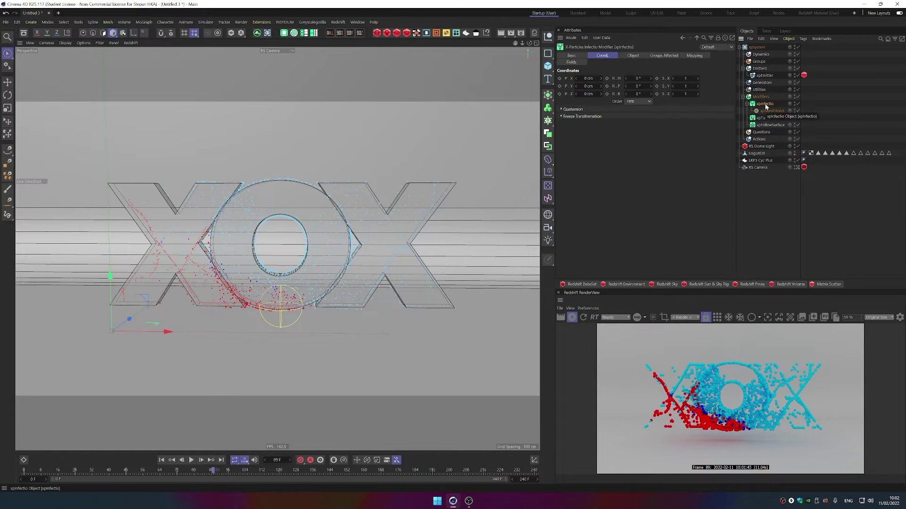
- Set the infector's colour mode to use particle groups
click(633, 56)
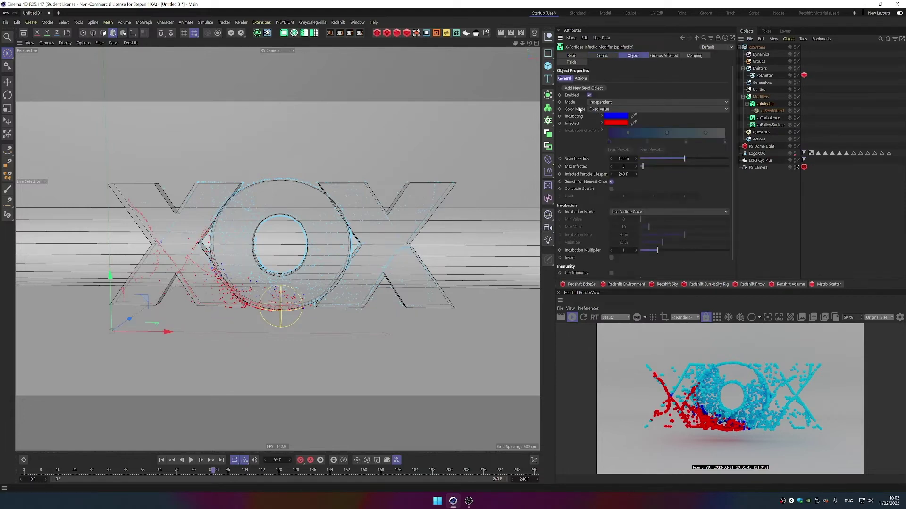
click(608, 110)
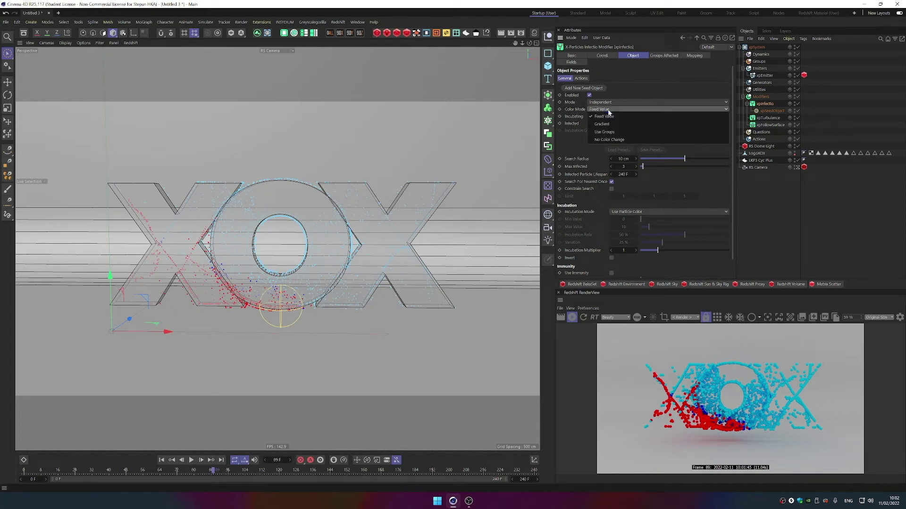
click(600, 151)
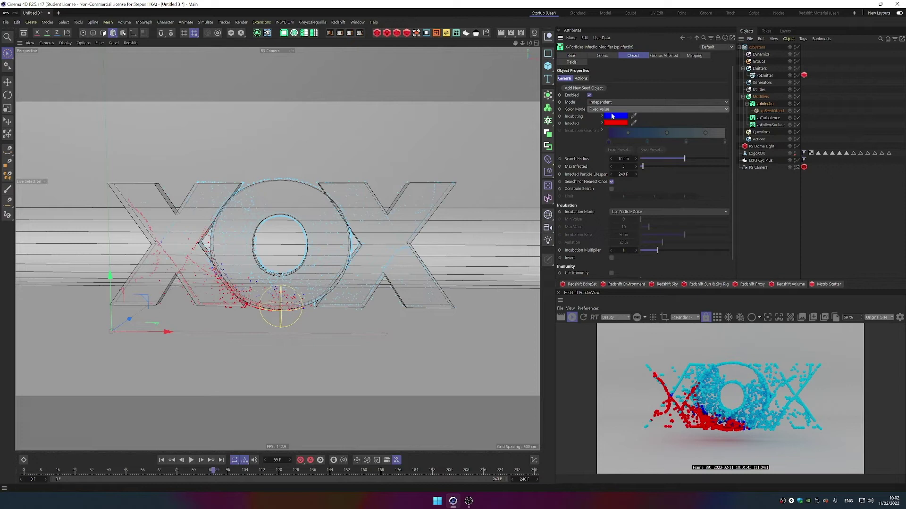
click(612, 110)
click(613, 132)
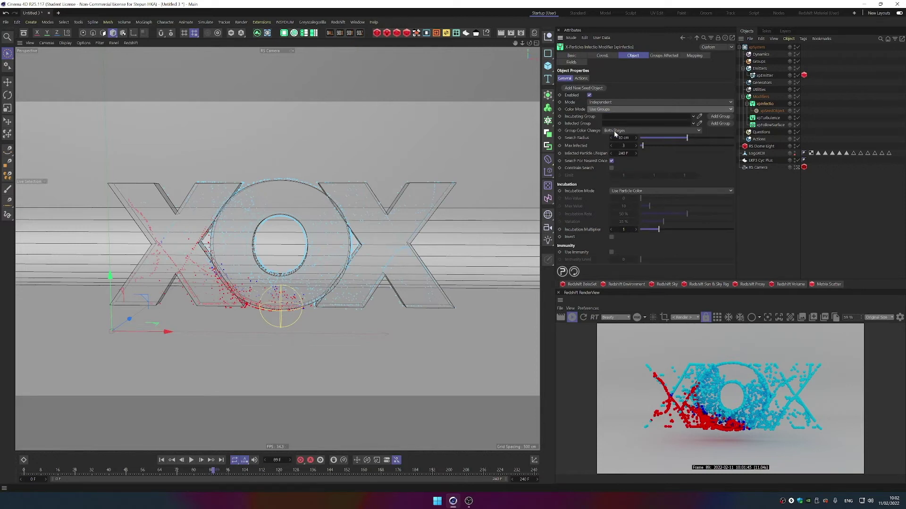
- Create a particle group named 'Incubating' and nest it under Groups
click(725, 116)
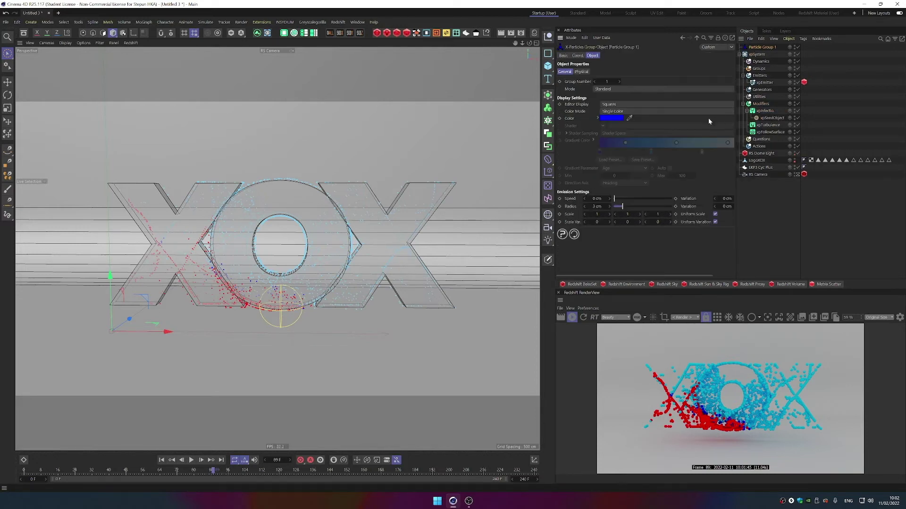
double_click(762, 48)
key(BackSpace)
text(Inc)
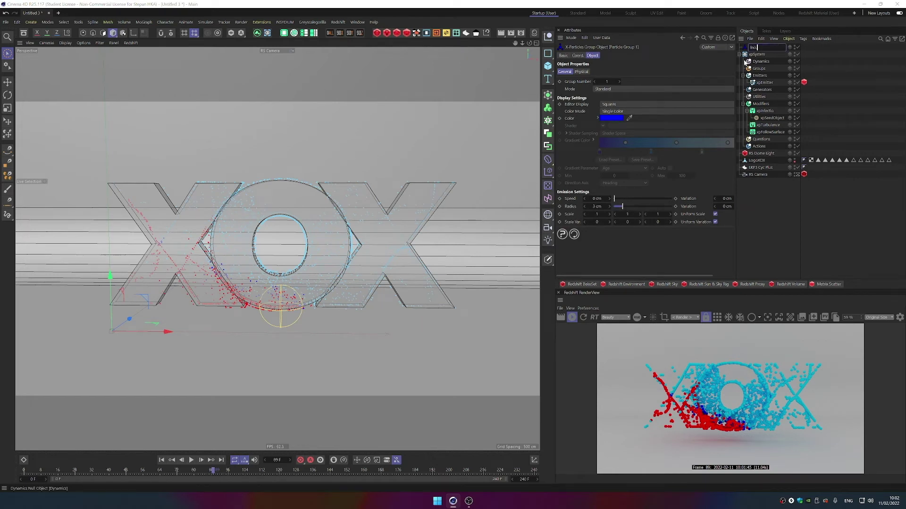
text(ubating)
key(Return)
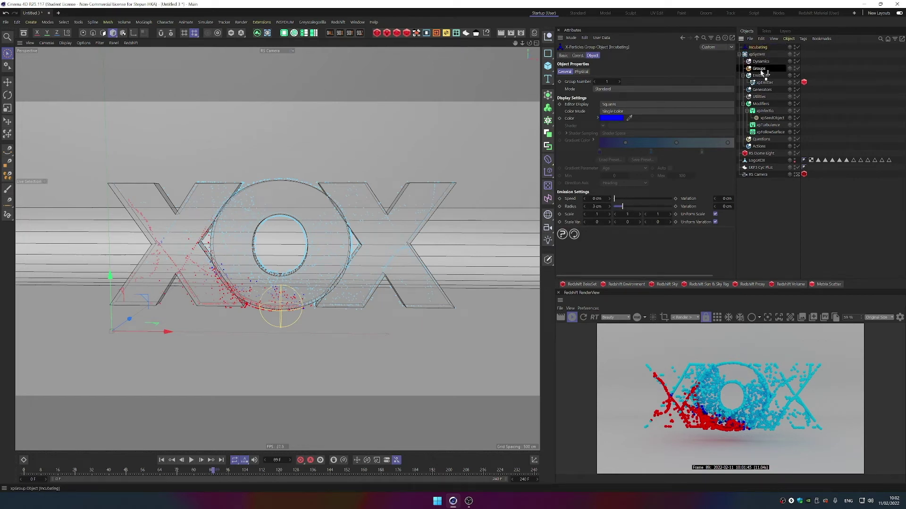
drag(767, 73, 765, 70)
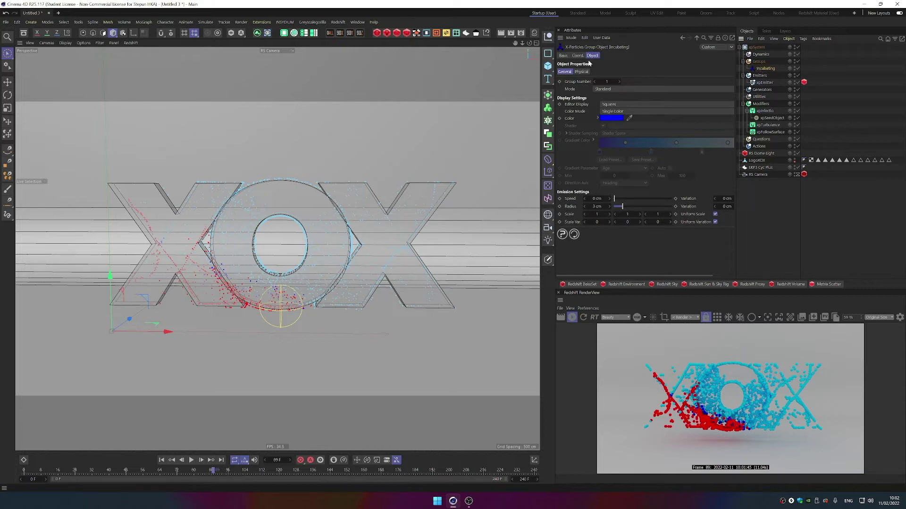
- Add an 'Infected' group under Groups and rename Particle Group 3 to 'INIT'
click(765, 110)
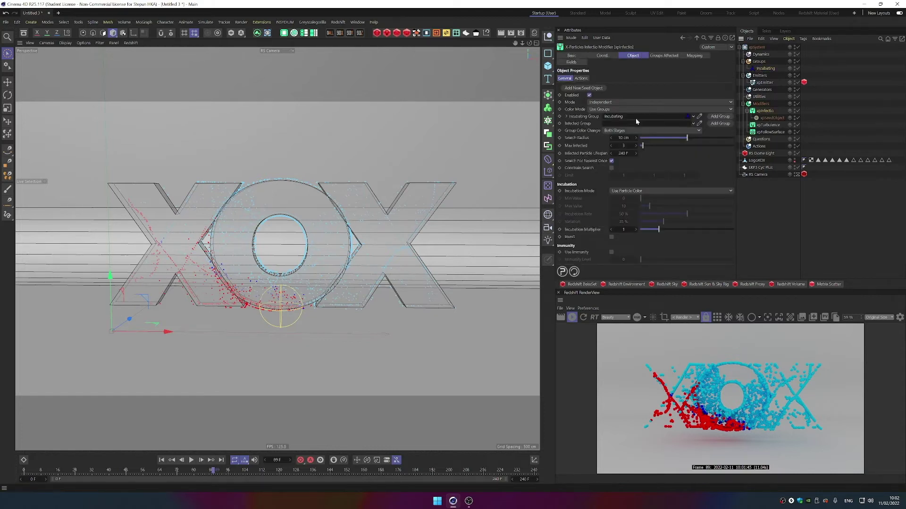
click(716, 124)
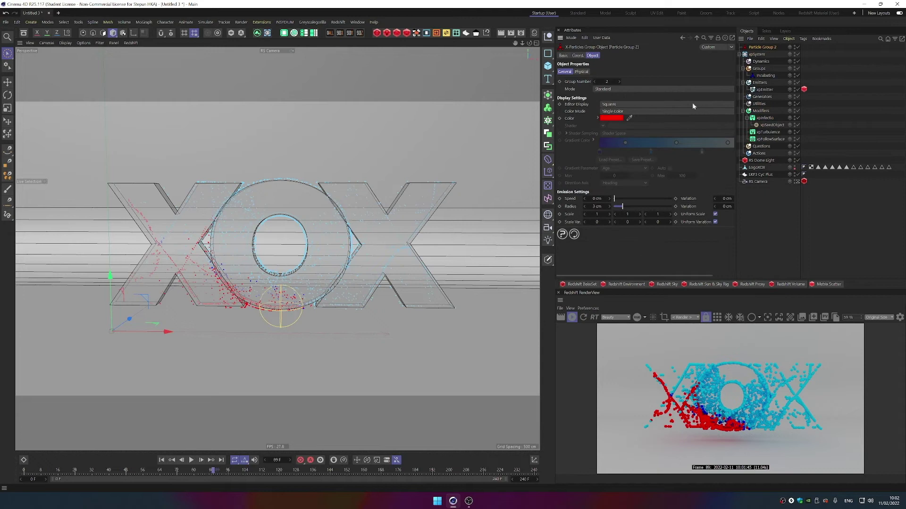
double_click(767, 47)
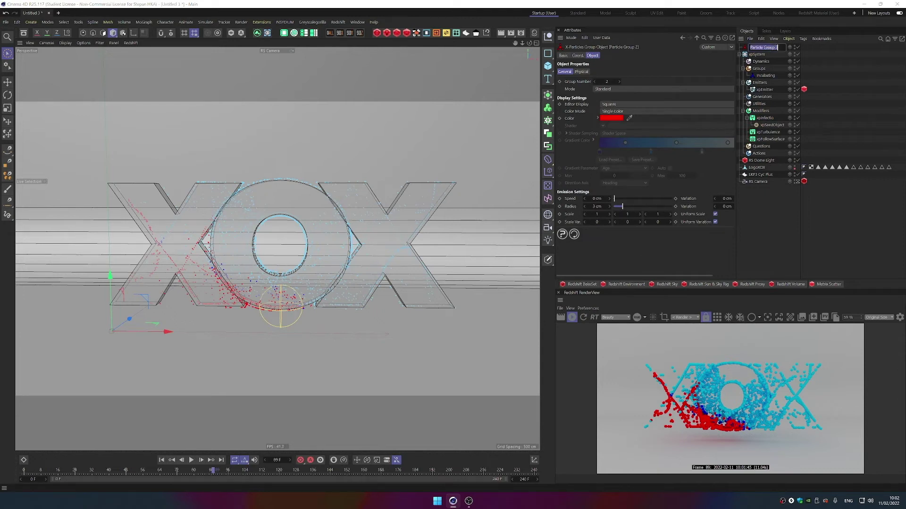
key(BackSpace)
text(Infected)
key(Return)
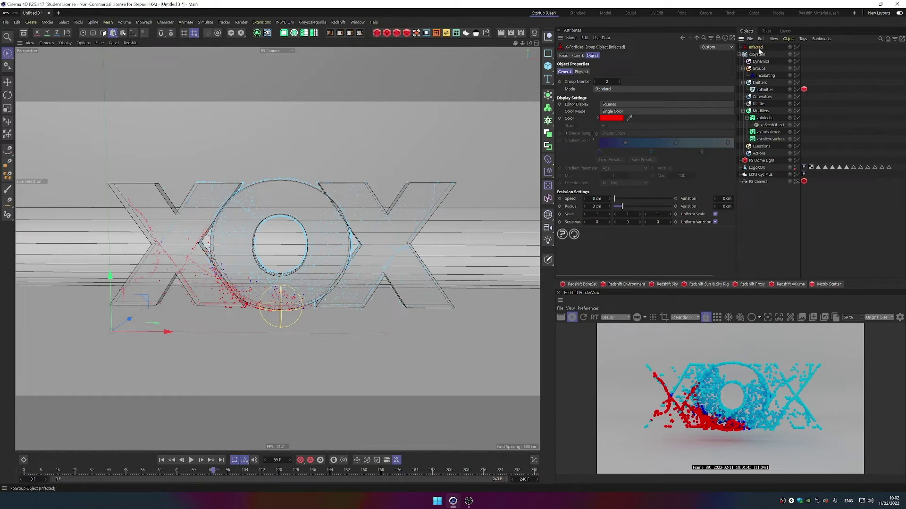
drag(759, 51, 767, 72)
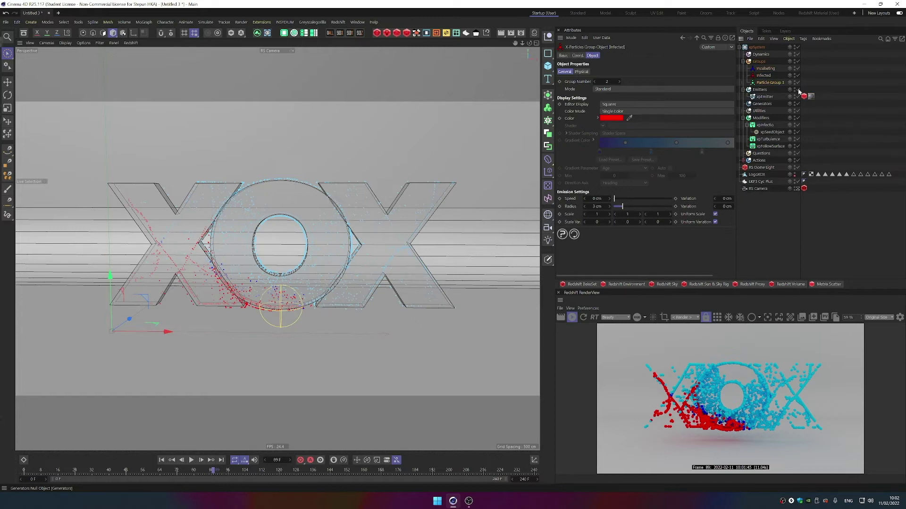
double_click(772, 83)
text(INIT)
key(Return)
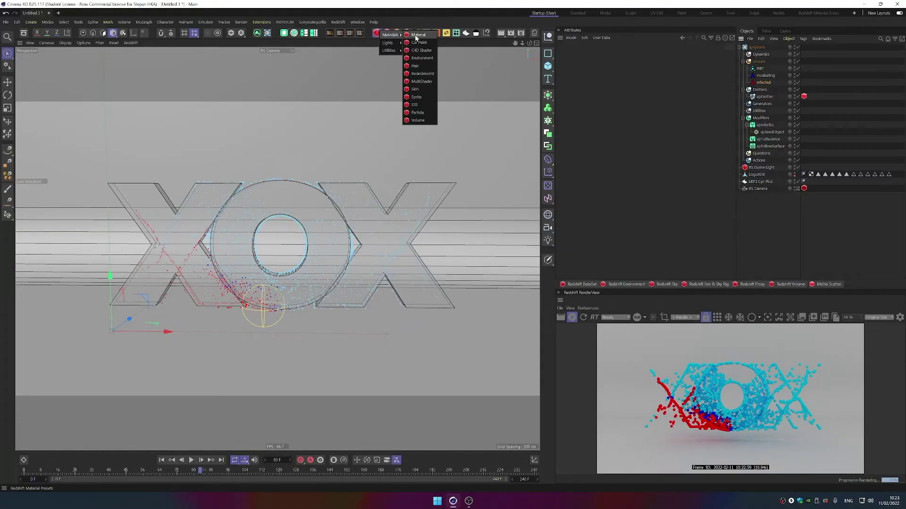
- Create a Redshift material, apply it to xpEmitter, and open its shader graph
click(415, 35)
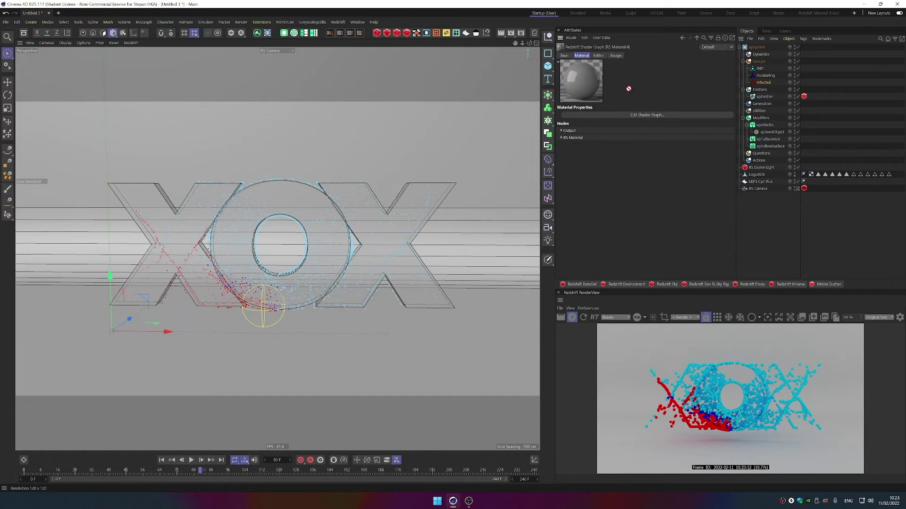
drag(626, 87, 763, 99)
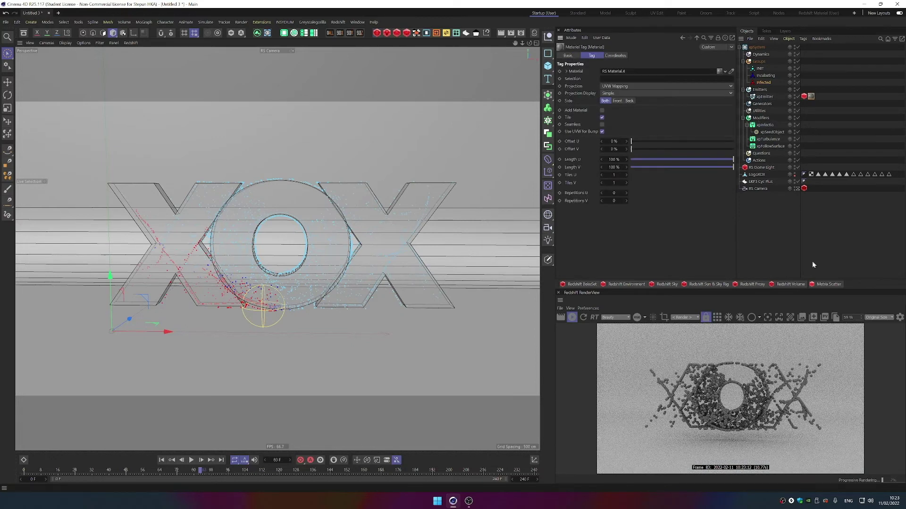
double_click(811, 97)
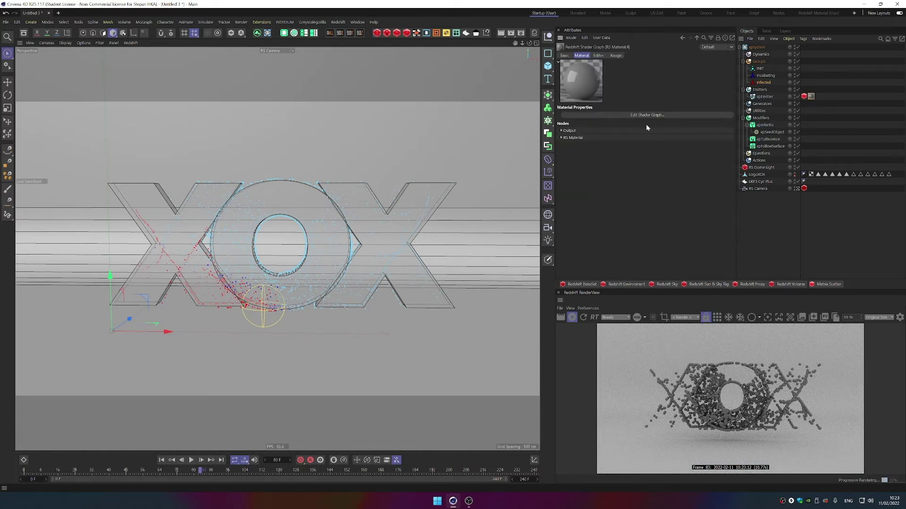
click(655, 115)
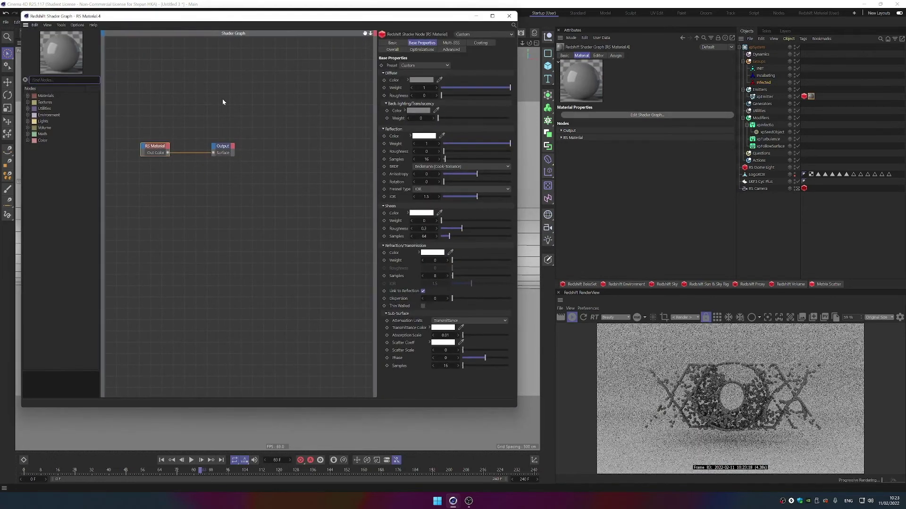
drag(155, 151, 157, 140)
- Set the material's diffuse colour to cyan (0, 195, 255)
click(418, 81)
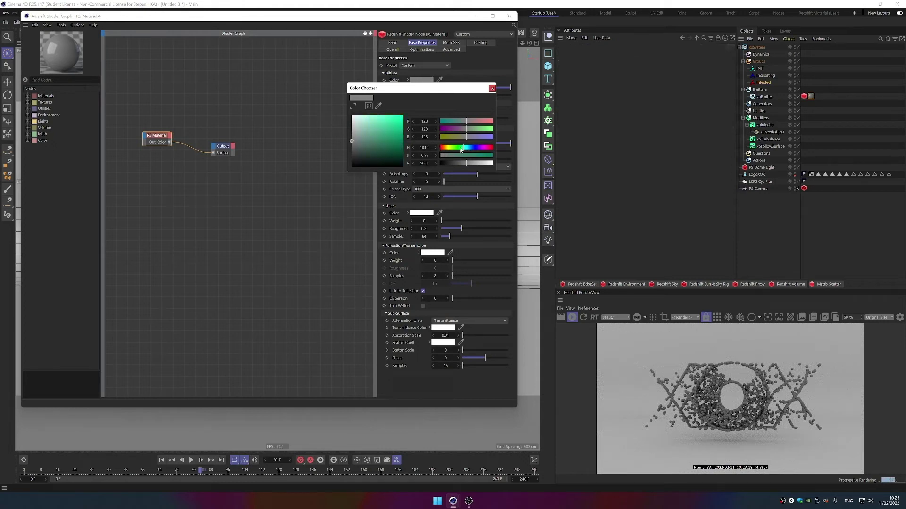
drag(464, 148, 469, 149)
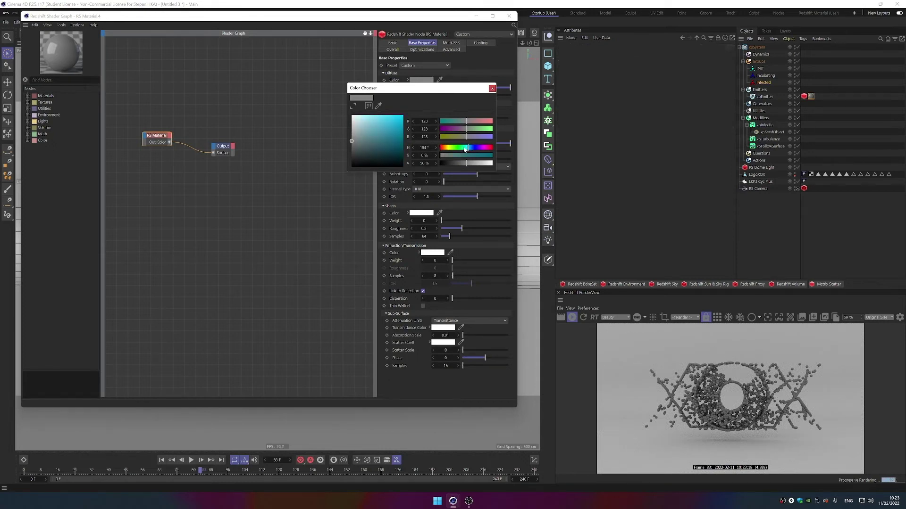
drag(372, 137, 415, 108)
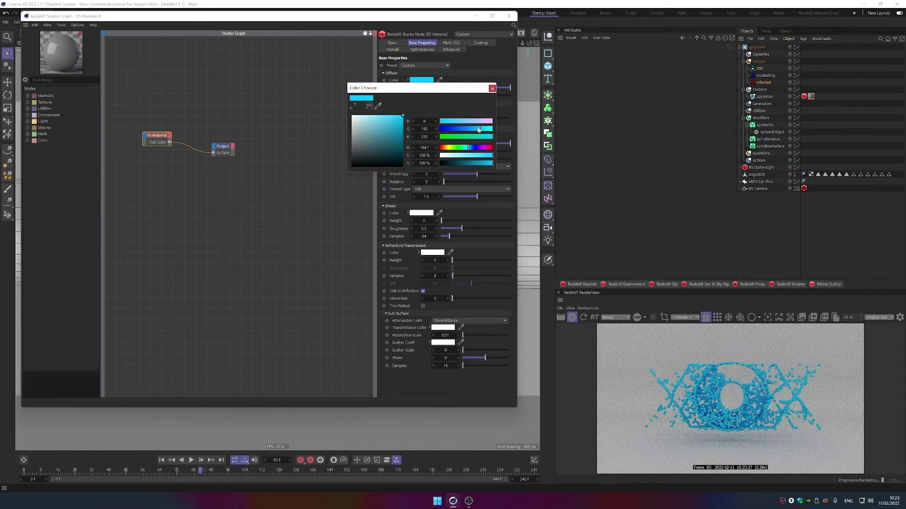
click(464, 136)
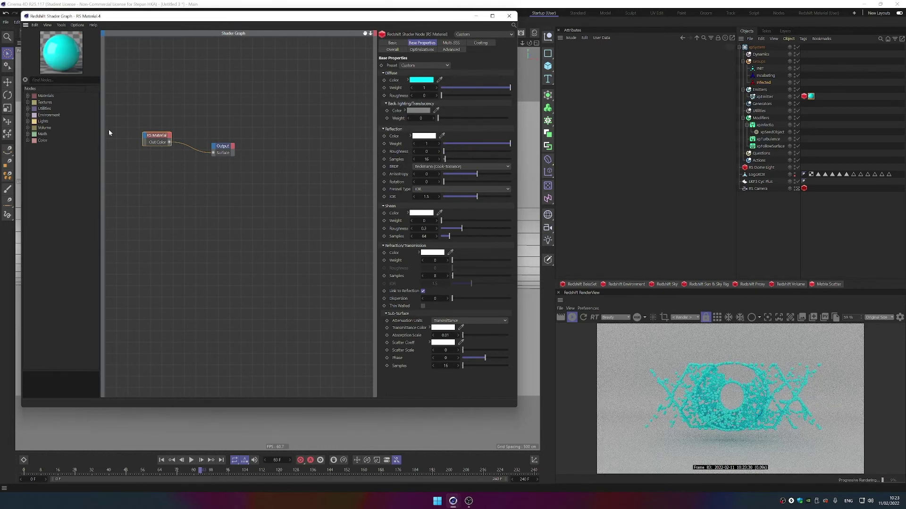
click(27, 97)
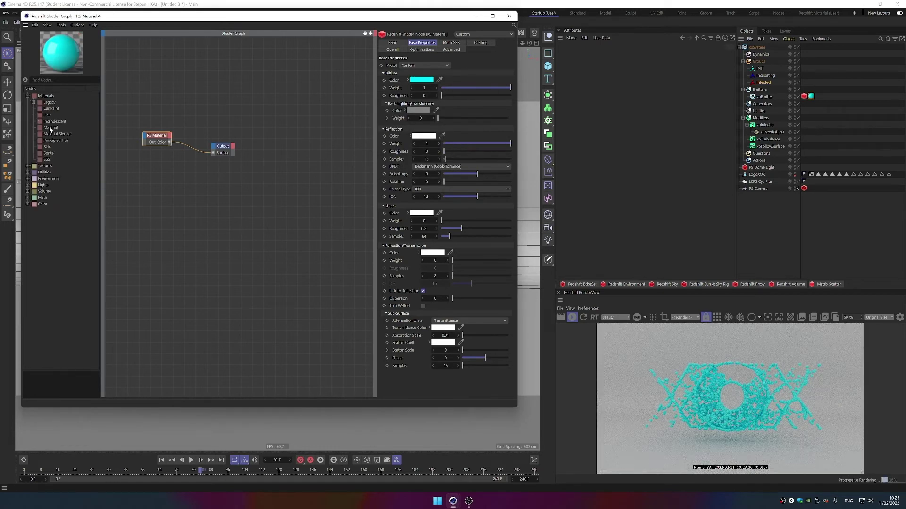
- Add two material nodes to the graph, named 'incub' and 'infected'
drag(163, 162, 161, 163)
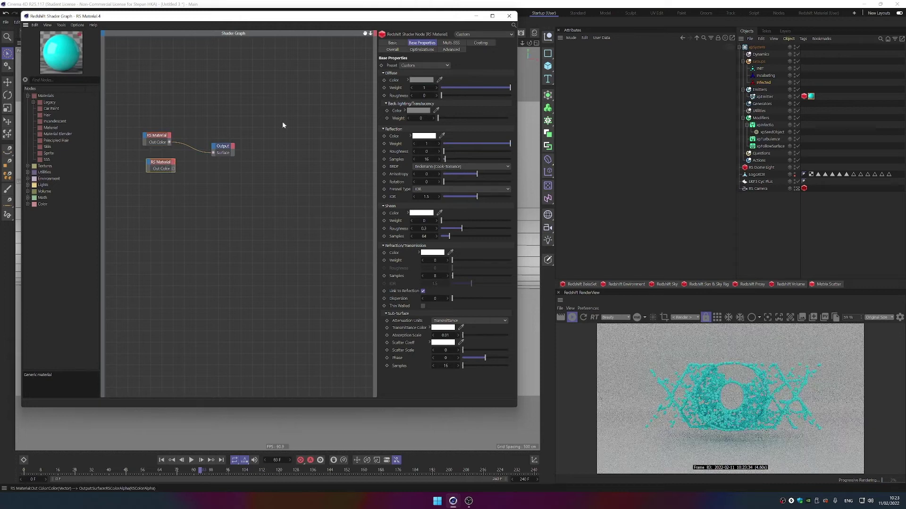
click(400, 42)
click(411, 68)
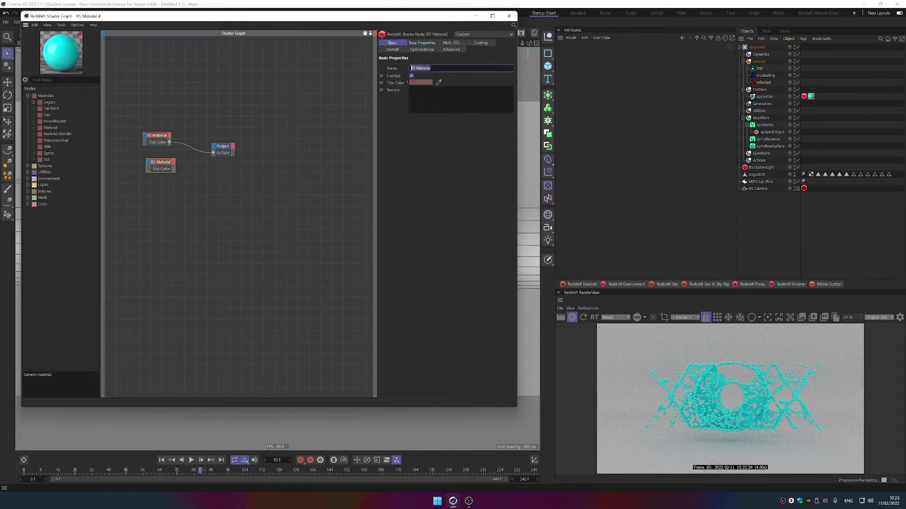
text(incub)
key(Return)
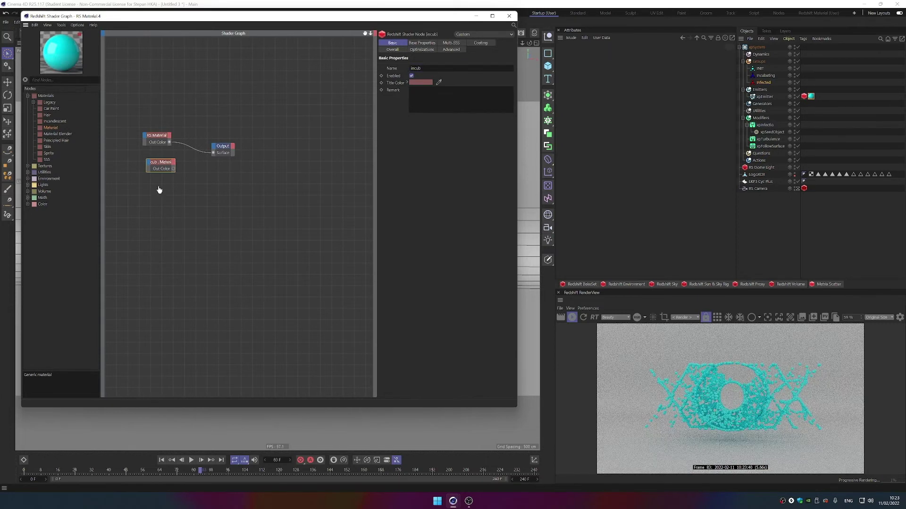
key(ctrl+v)
double_click(428, 69)
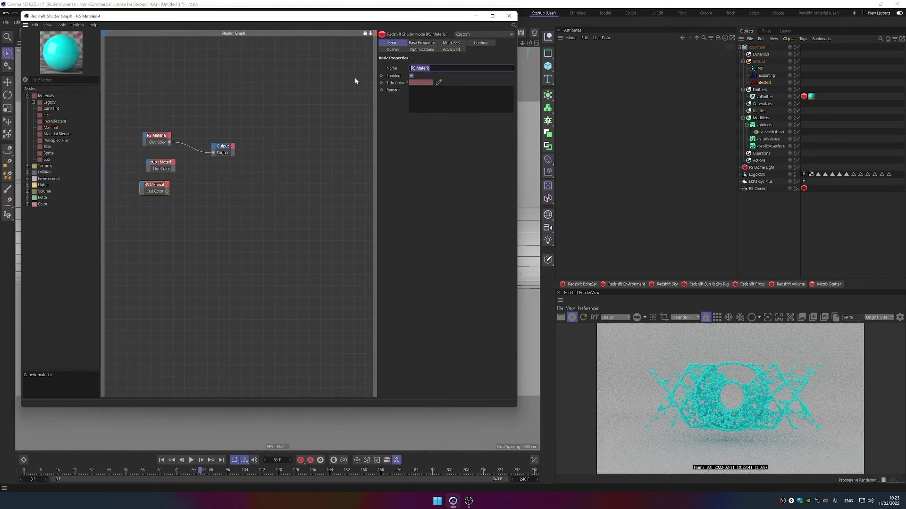
text(infected)
key(Return)
- Give 'infected' a red diffuse colour and 'incub' a blue one
click(423, 42)
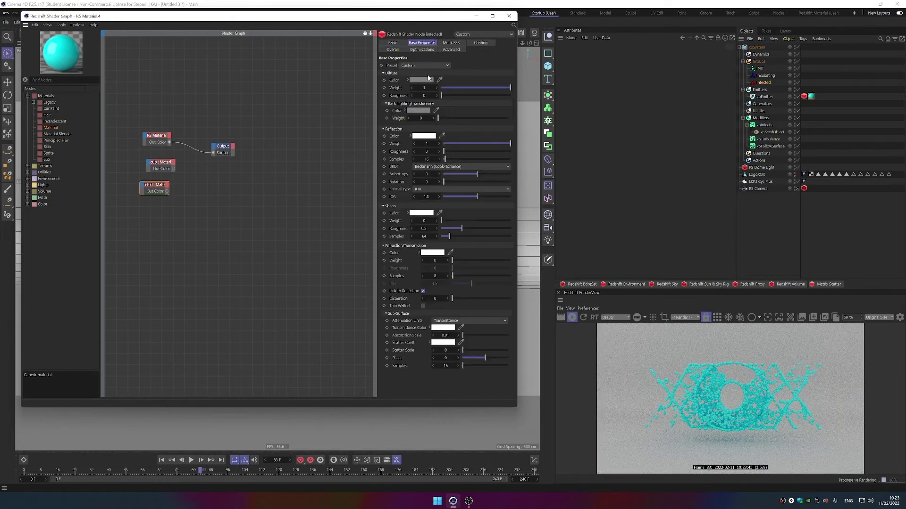
click(421, 80)
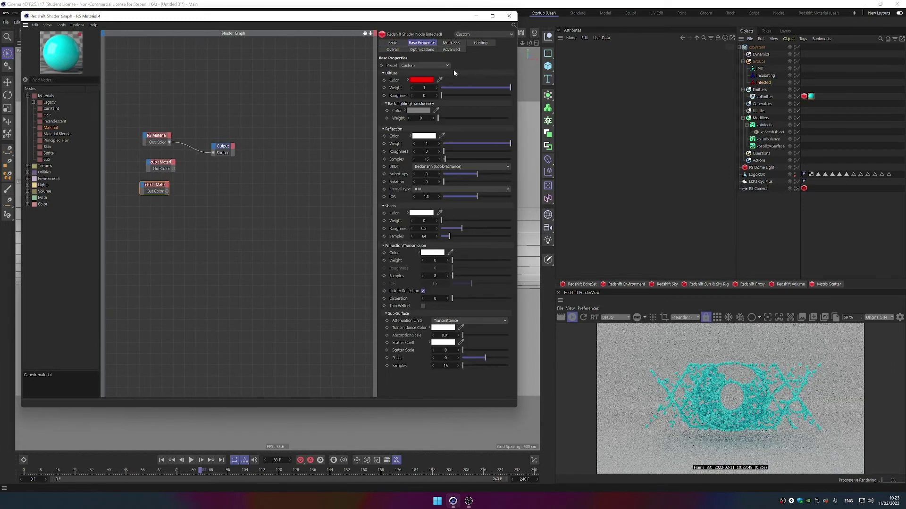
click(161, 166)
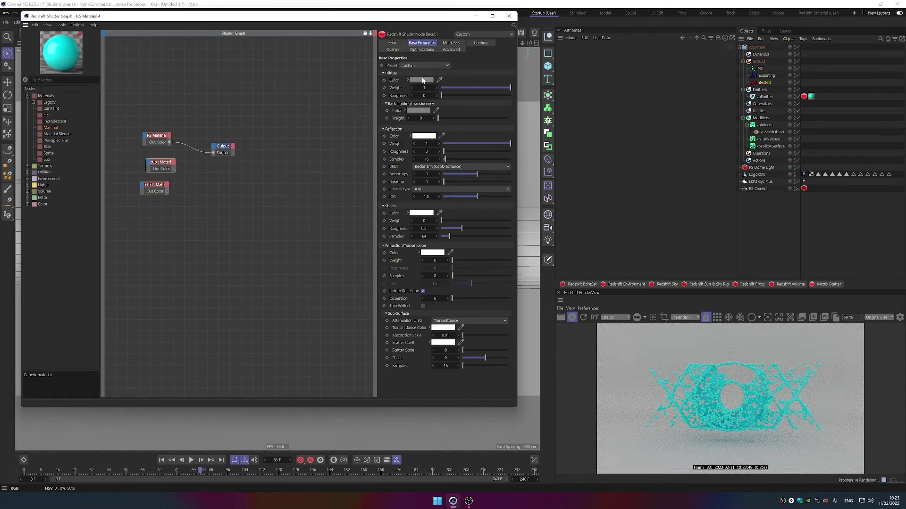
click(421, 80)
click(470, 148)
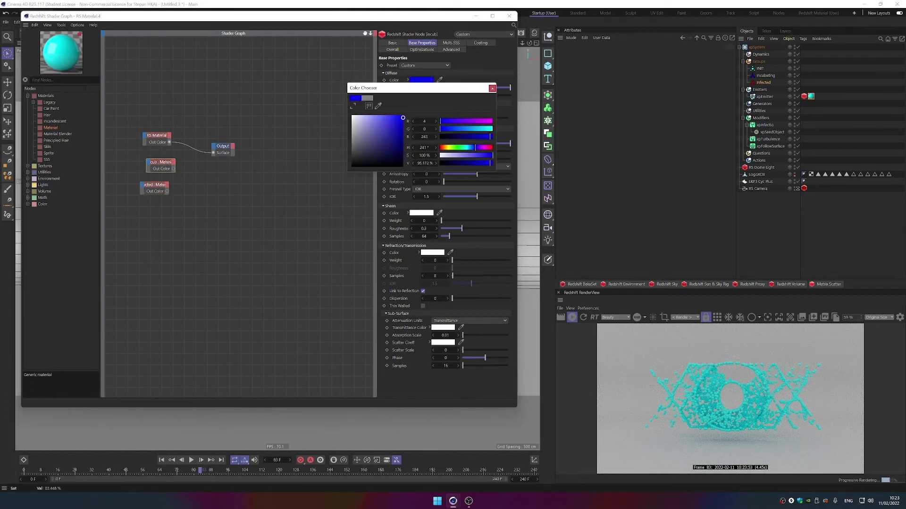
drag(213, 154, 327, 157)
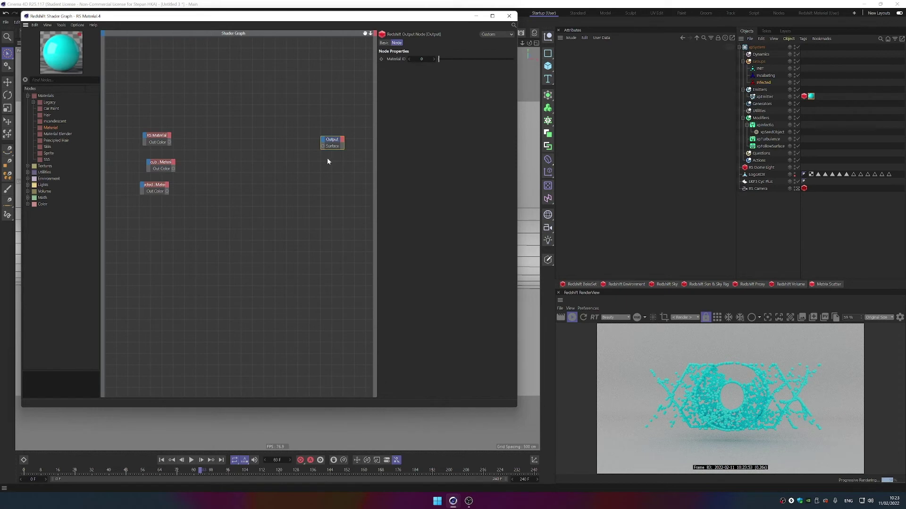
- Add RS Shader Switch and Integer User Data nodes, wiring user data into the Selector
click(64, 80)
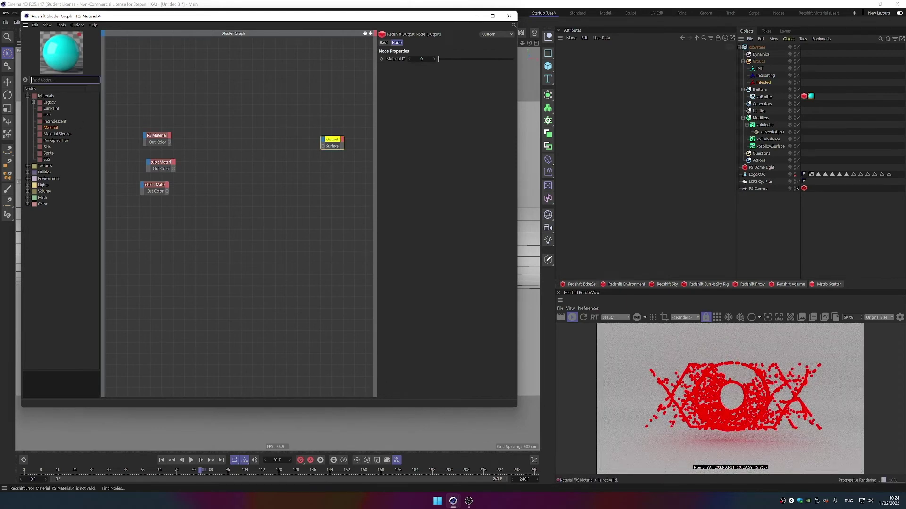
text(shader)
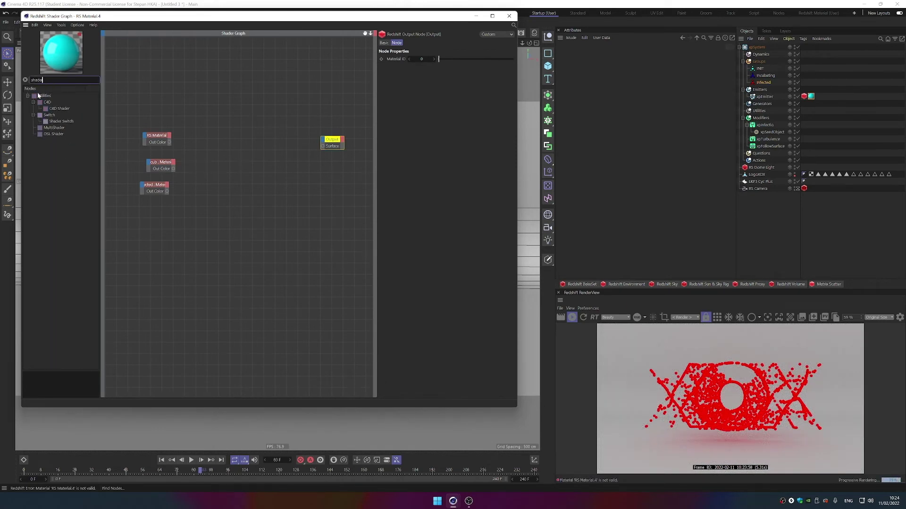
drag(68, 121, 248, 132)
double_click(42, 80)
text(data)
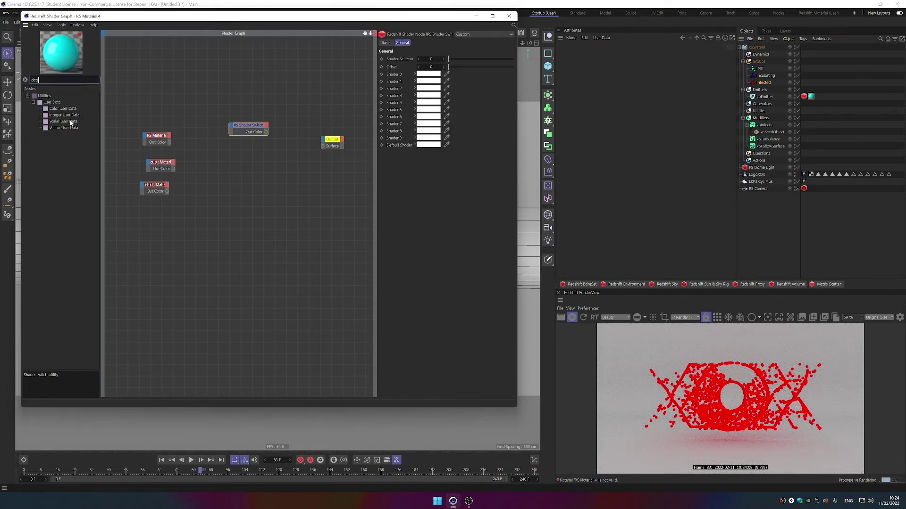
drag(60, 115, 218, 74)
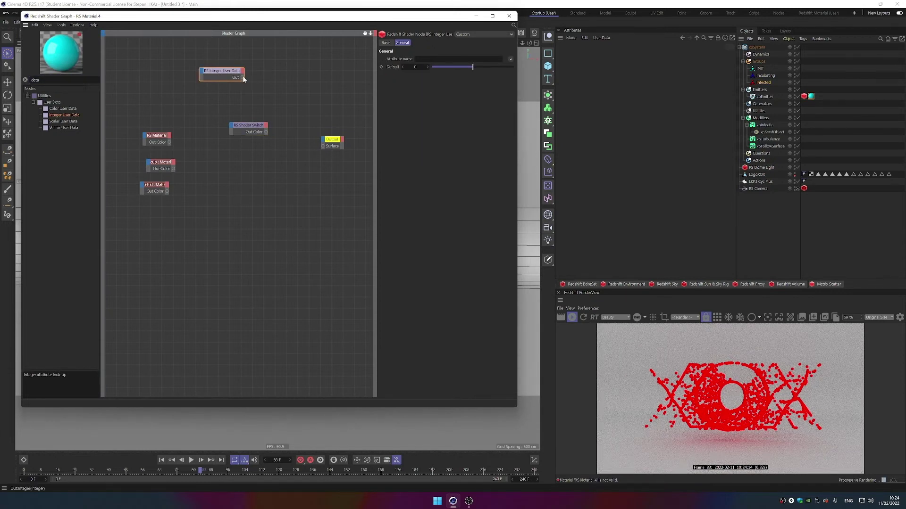
drag(230, 127, 231, 127)
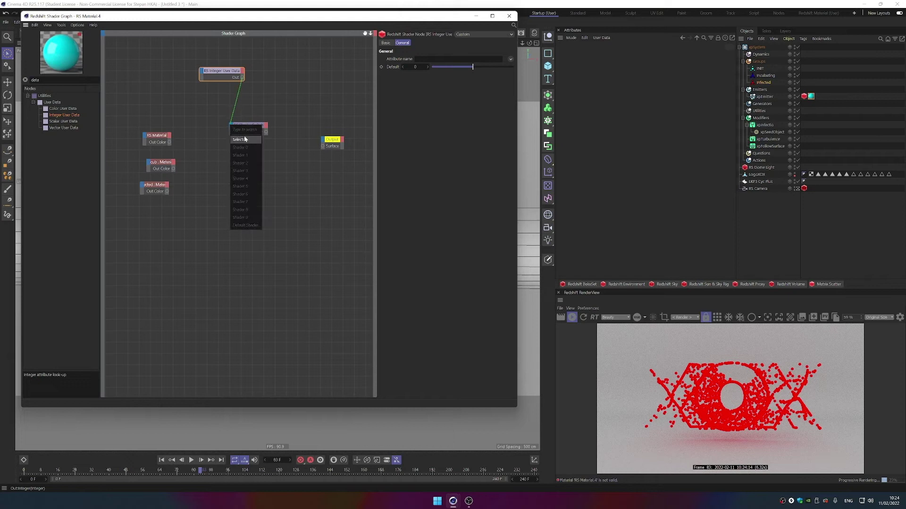
click(239, 139)
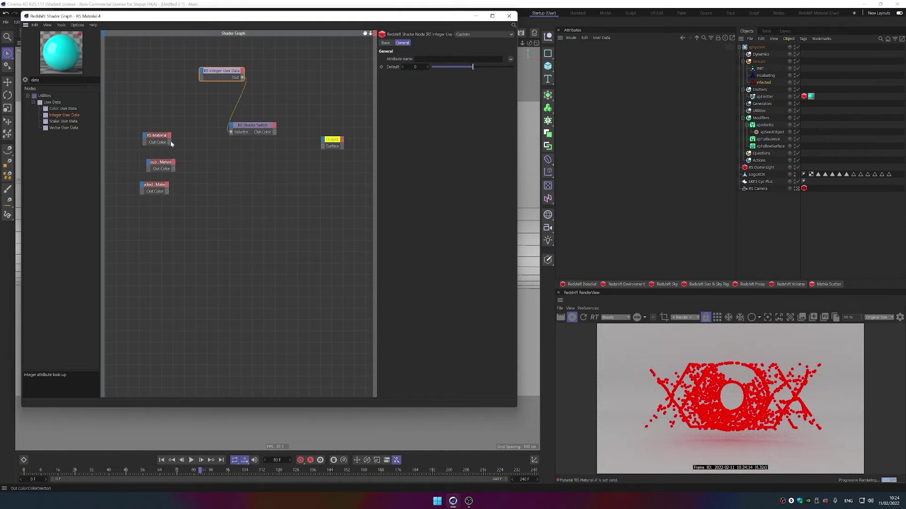
- Wire base material as default, incub as Shader 0, infected as Shader 1, switch to Output Surface
drag(169, 142, 233, 127)
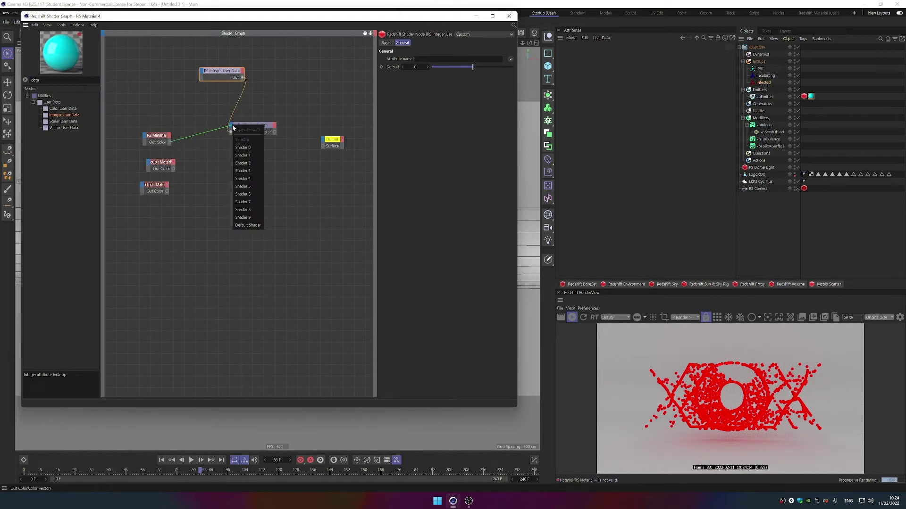
click(248, 226)
click(159, 168)
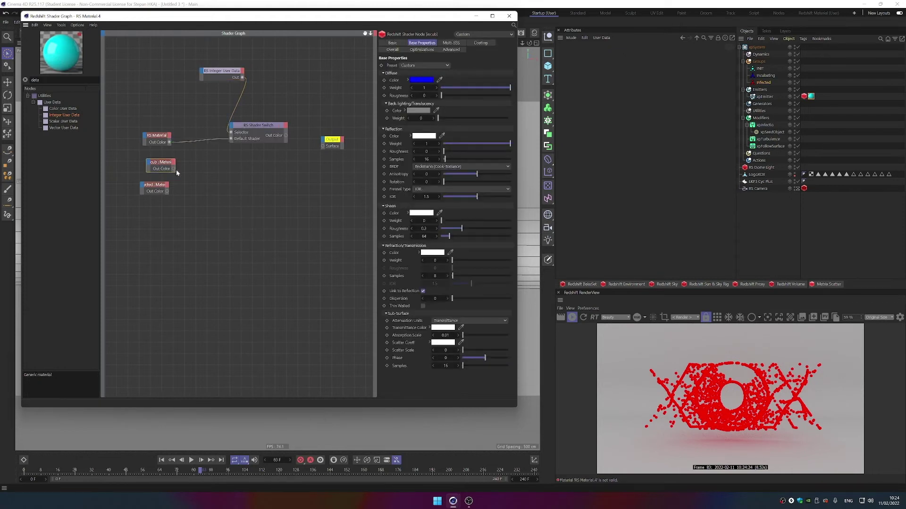
drag(173, 171, 199, 169)
drag(240, 141, 230, 127)
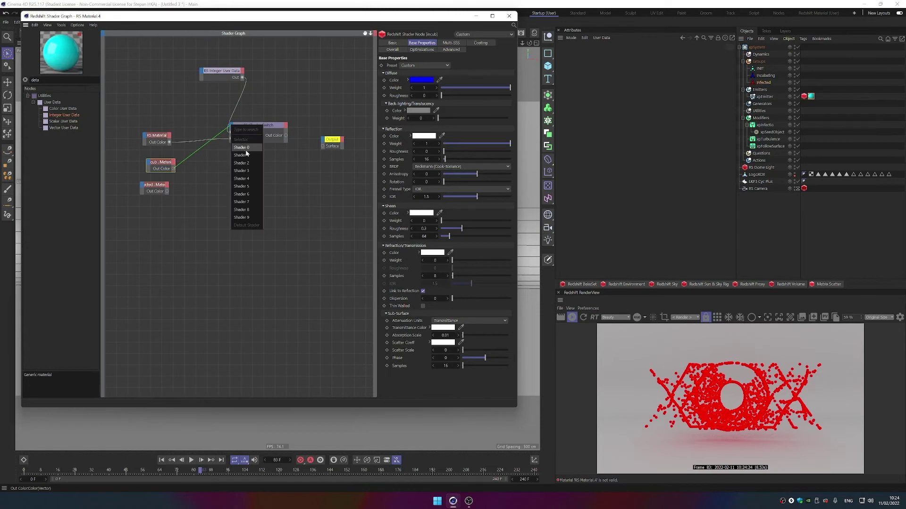
click(243, 148)
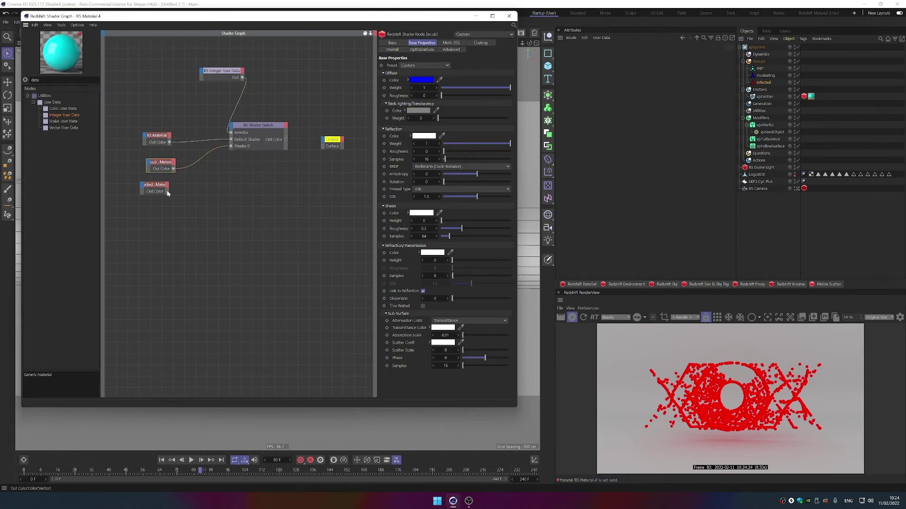
drag(167, 191, 233, 128)
click(244, 153)
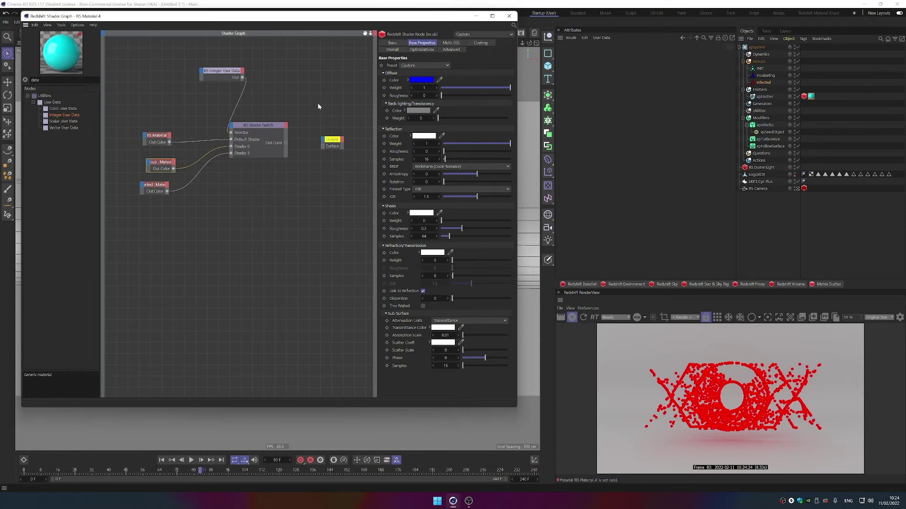
drag(286, 145, 281, 164)
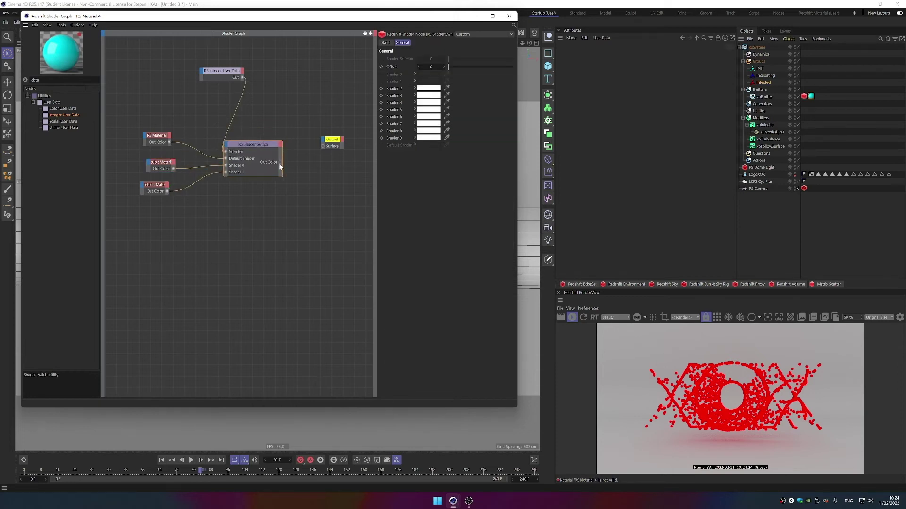
drag(337, 159, 324, 148)
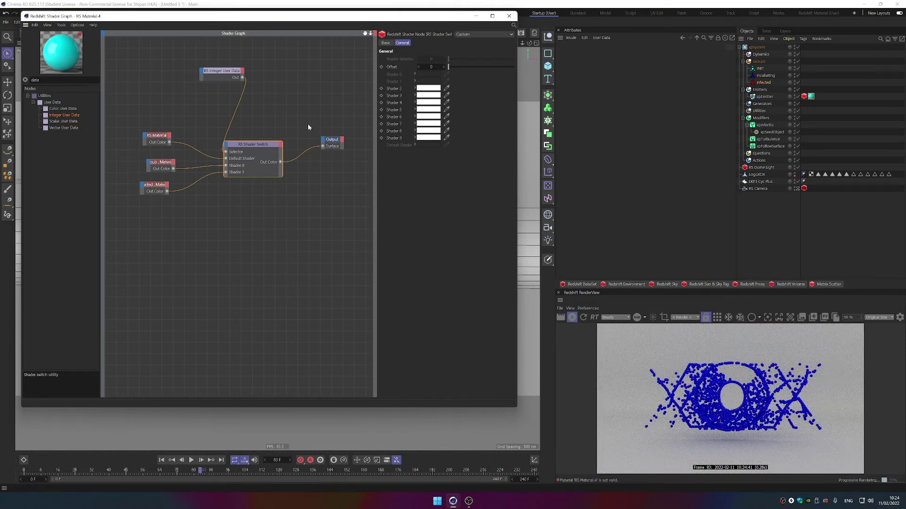
click(221, 71)
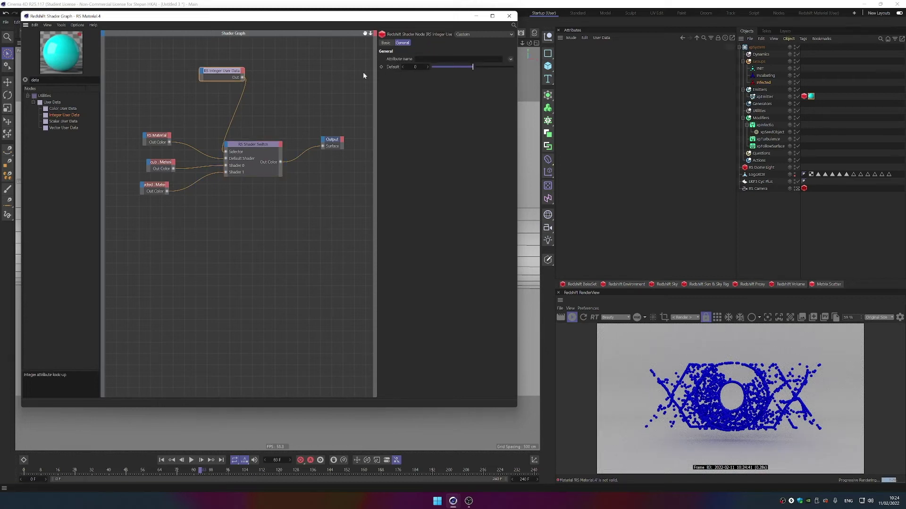
- Set the user data attribute to Group ID (XP) and raise the Shader Switch offset to 2
click(510, 60)
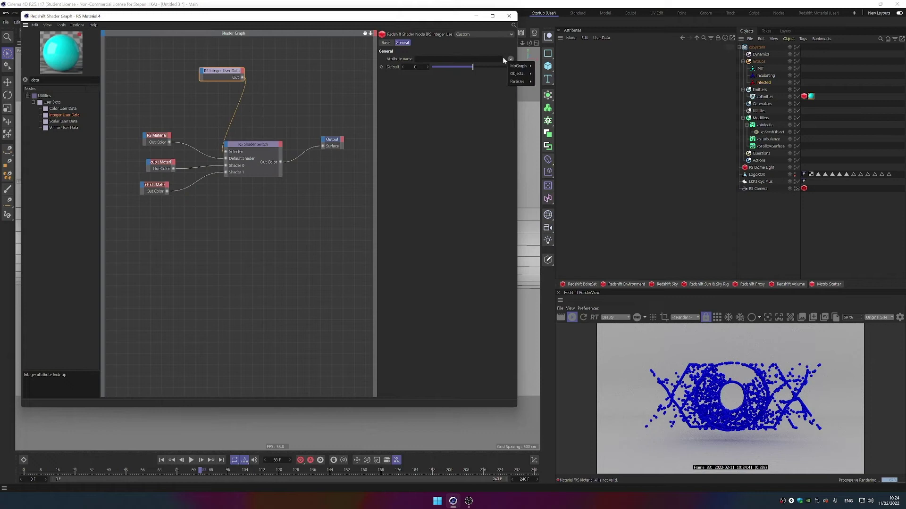
mouse_move(519, 81)
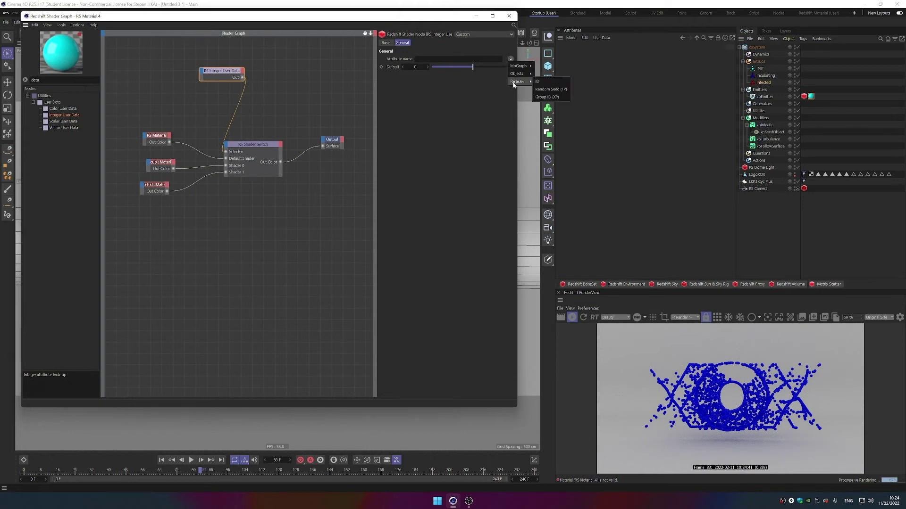
click(546, 98)
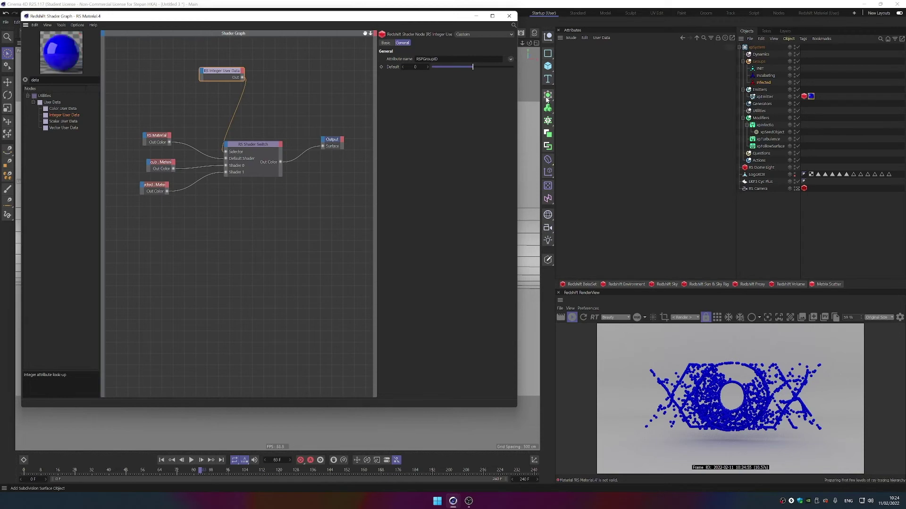
click(266, 145)
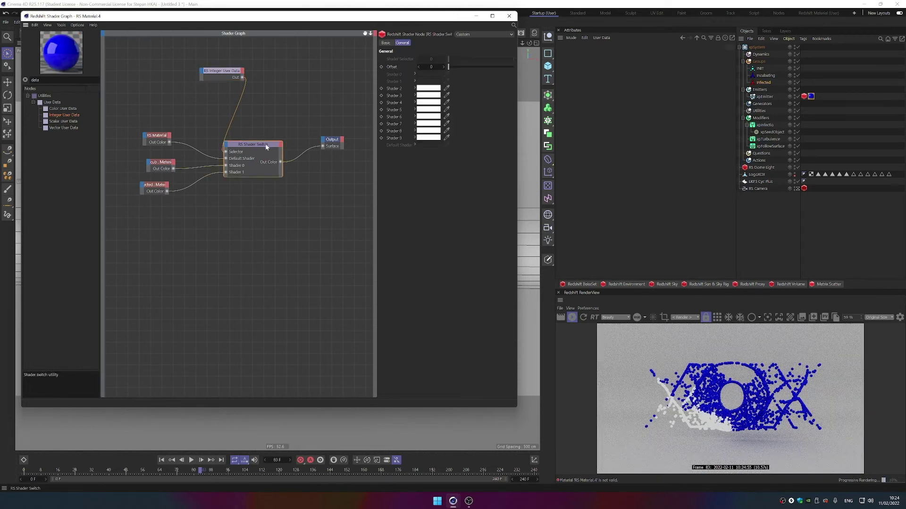
click(443, 67)
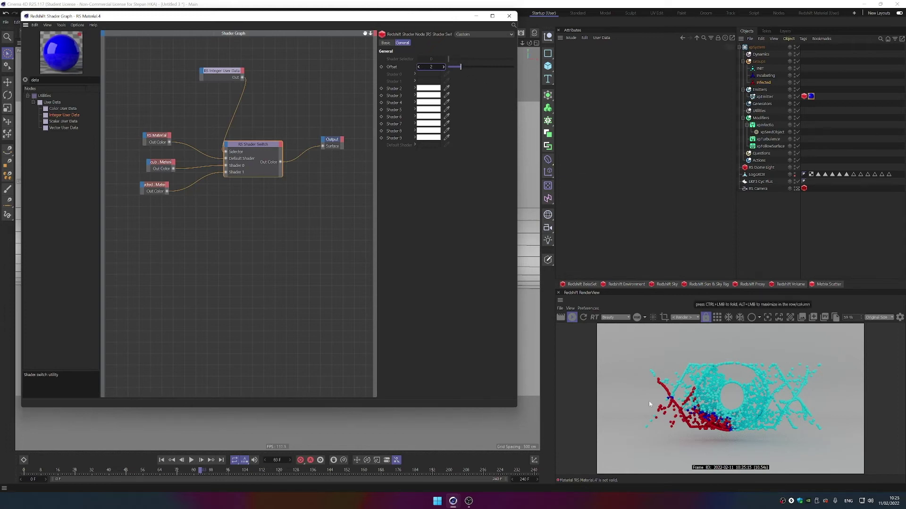
click(603, 482)
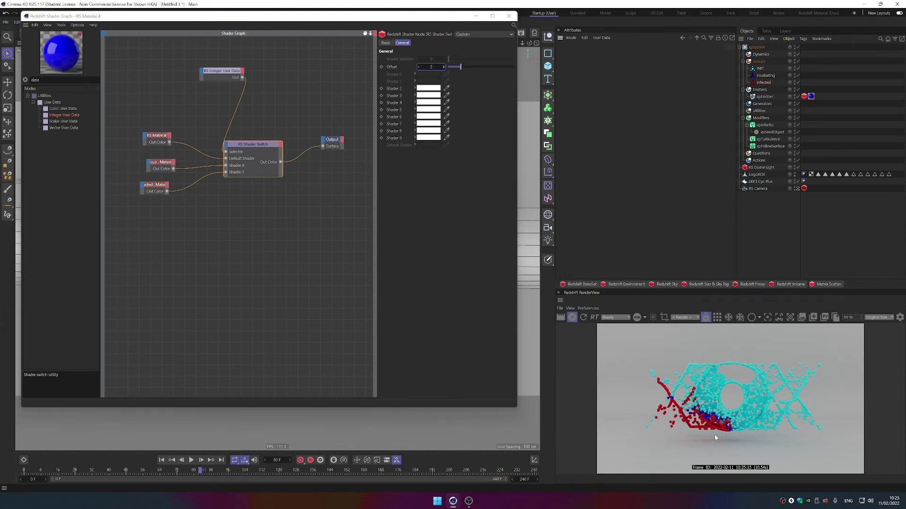
- Try a magenta diffuse colour on the RS Material node, then revert it to cyan
click(156, 136)
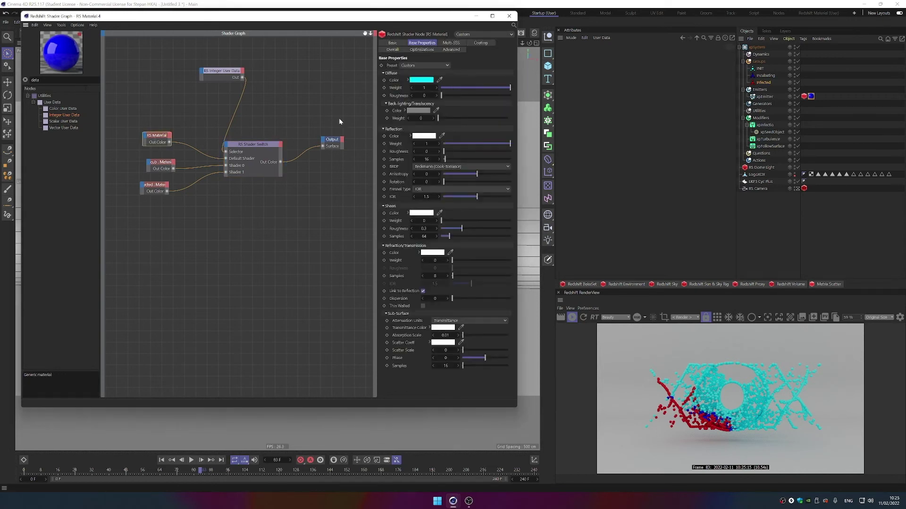
click(429, 80)
drag(475, 147, 486, 148)
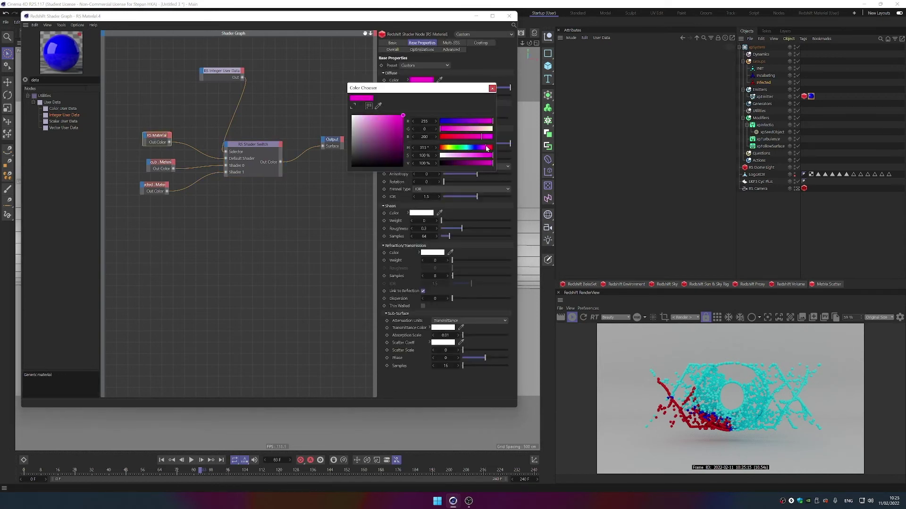
key(ctrl+z)
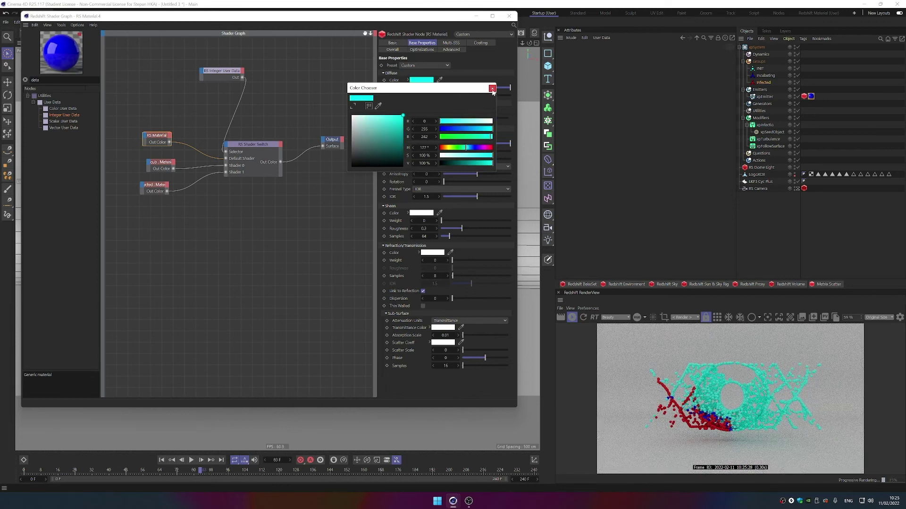
click(492, 89)
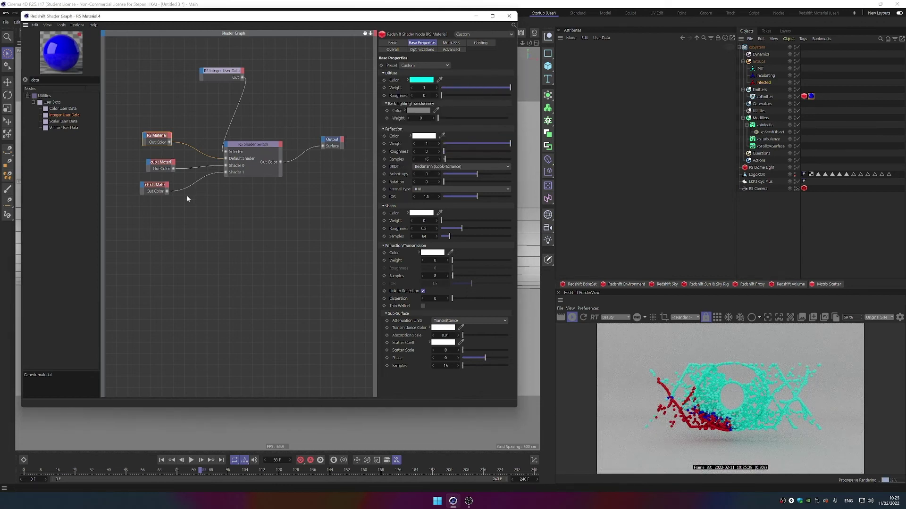
- Move the infected and incub nodes lower and shift the user data, switch and output nodes right
drag(159, 188, 152, 270)
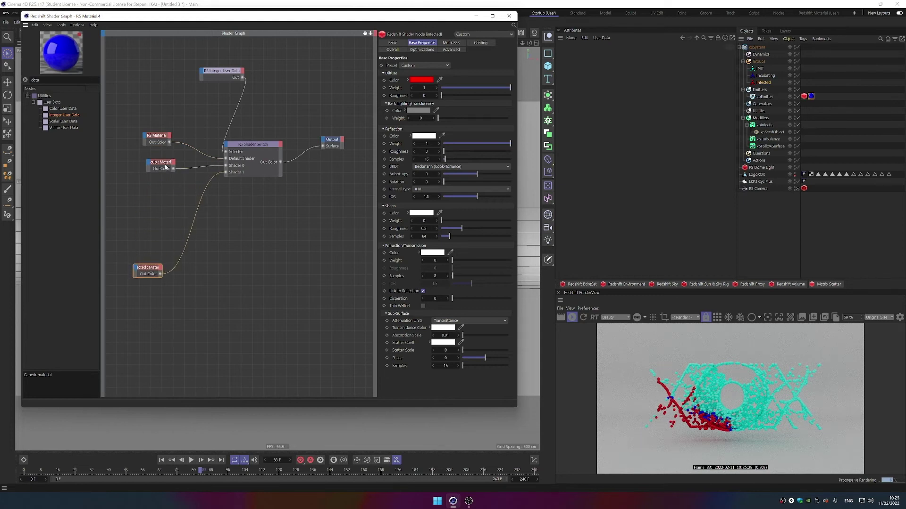
drag(165, 166, 125, 206)
click(160, 135)
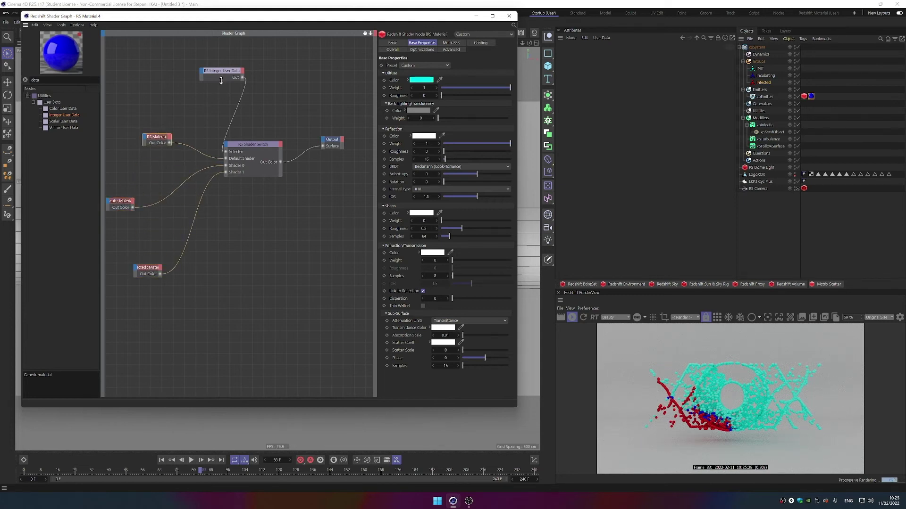
drag(221, 80, 254, 129)
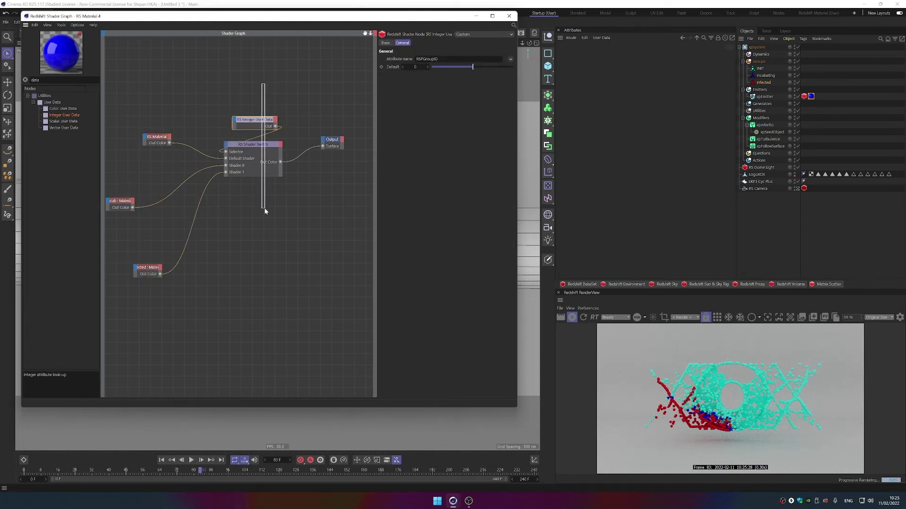
drag(264, 209, 340, 208)
drag(256, 121, 341, 179)
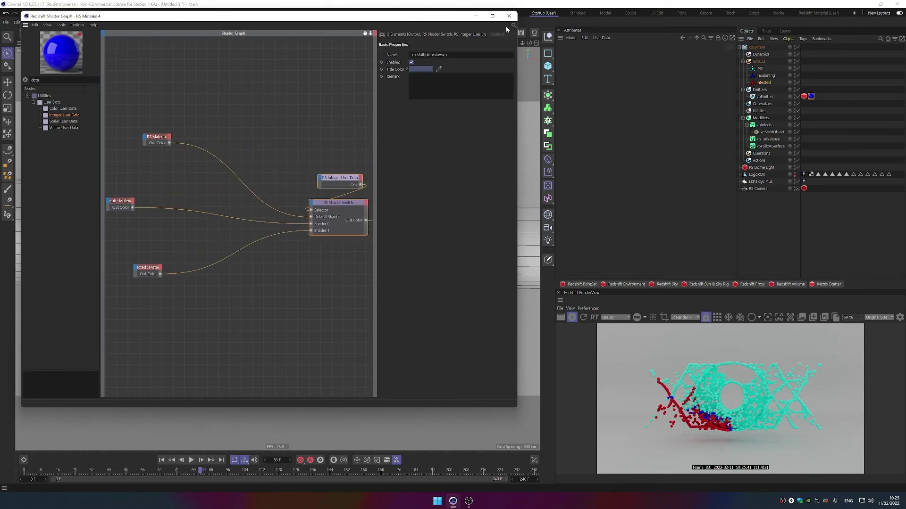
- Widen the Shader Graph window, realign the material nodes beside the switch, and move the window left
drag(516, 63, 718, 63)
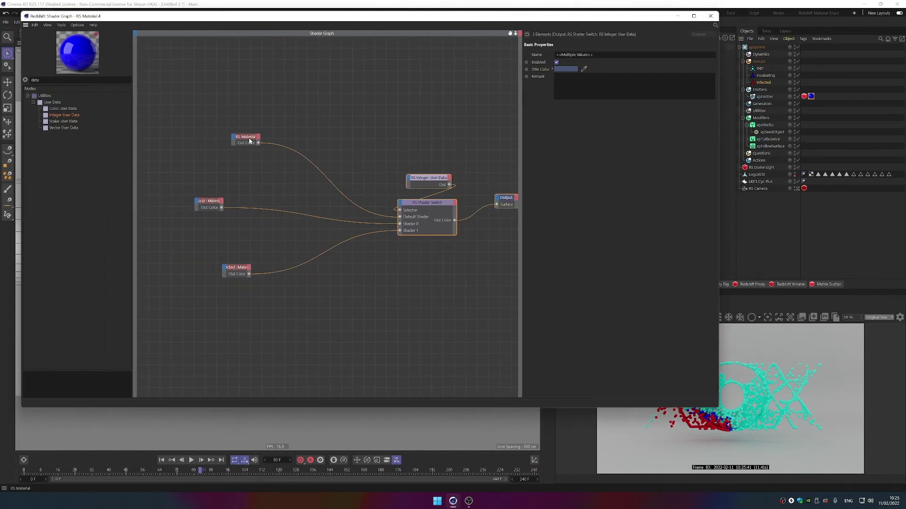
drag(247, 143, 208, 103)
drag(211, 203, 210, 180)
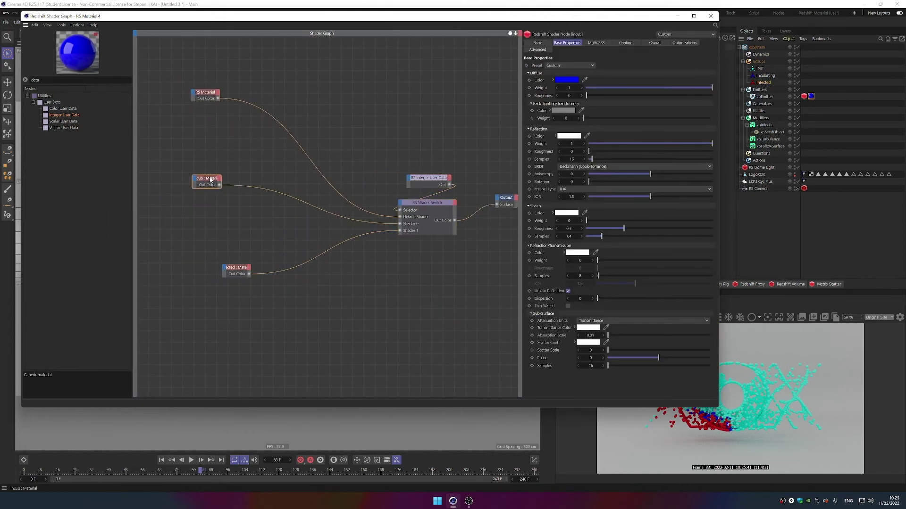
drag(239, 268, 210, 327)
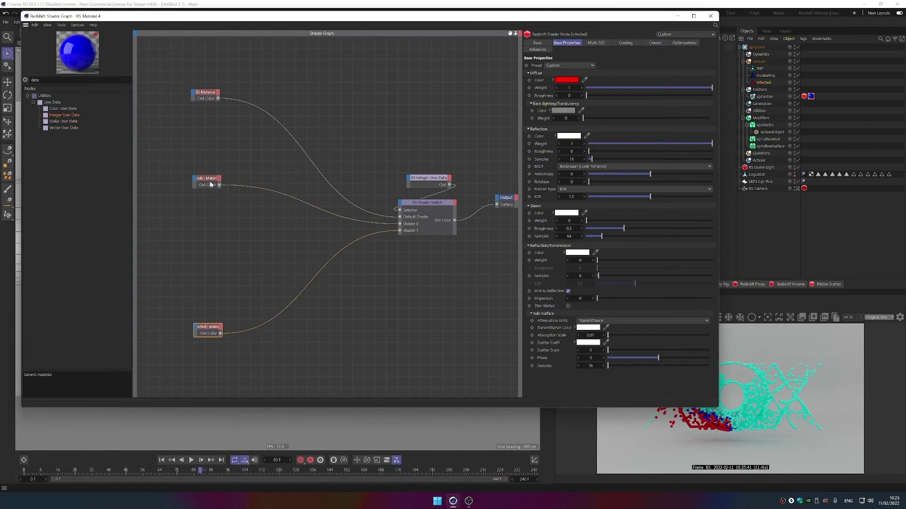
drag(210, 184, 208, 218)
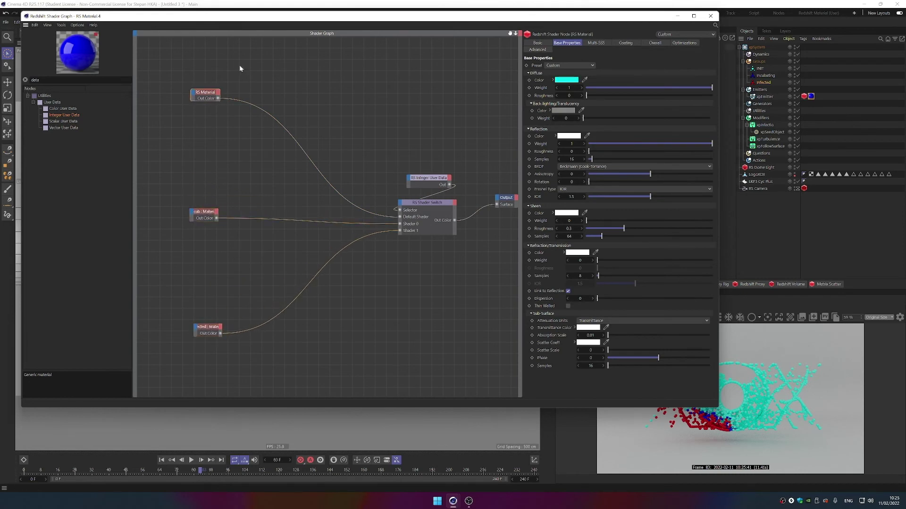
drag(296, 18, 231, 19)
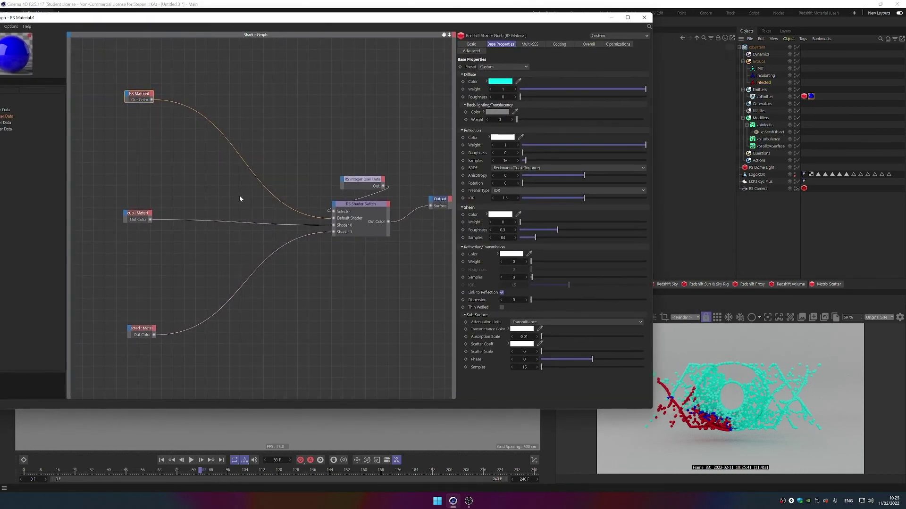
click(141, 216)
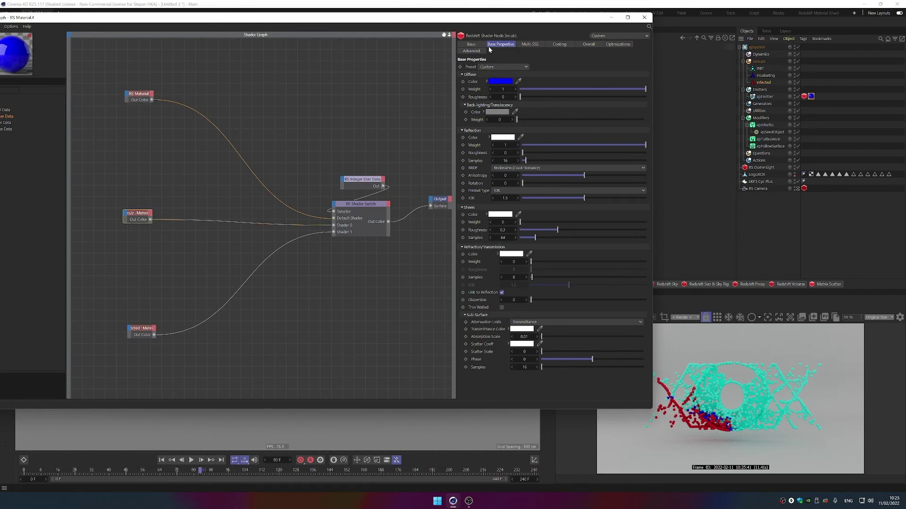
- Give the incub material a bright cyan emission with weight about 2.5
click(591, 45)
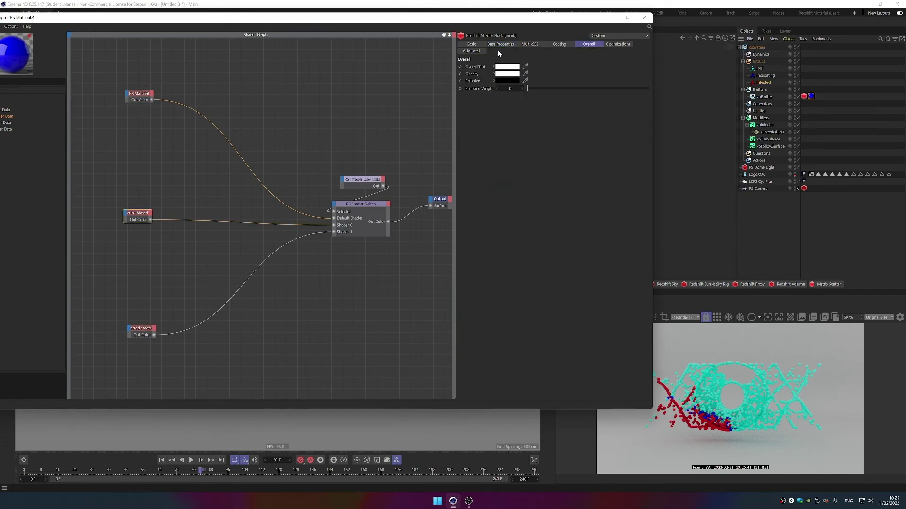
click(507, 80)
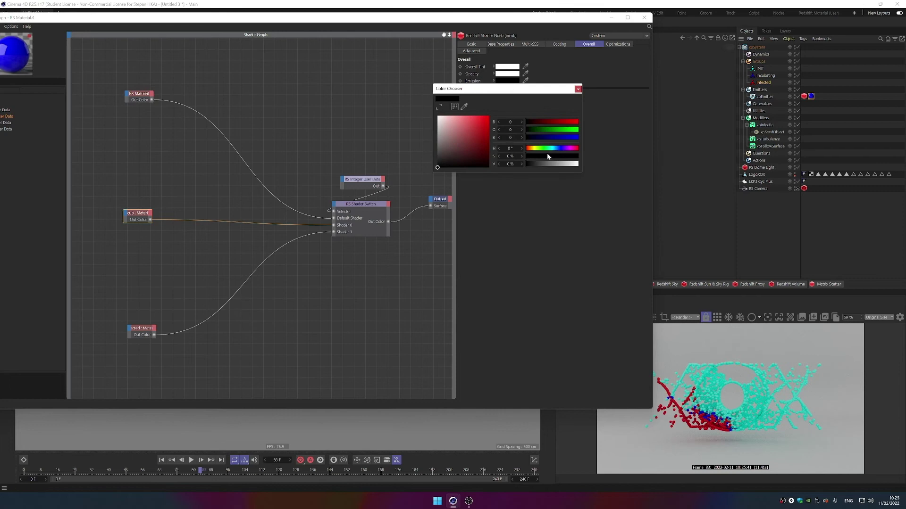
click(555, 148)
drag(555, 148, 556, 149)
click(486, 118)
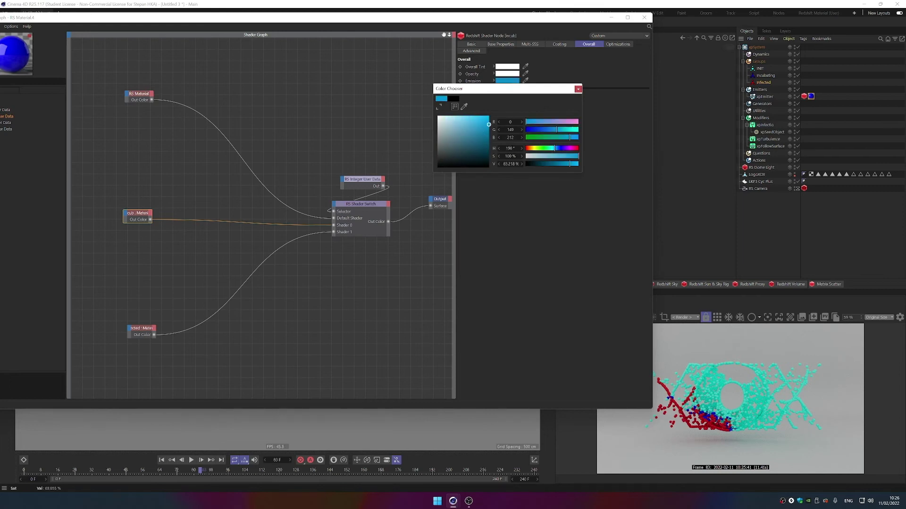
drag(522, 88, 509, 121)
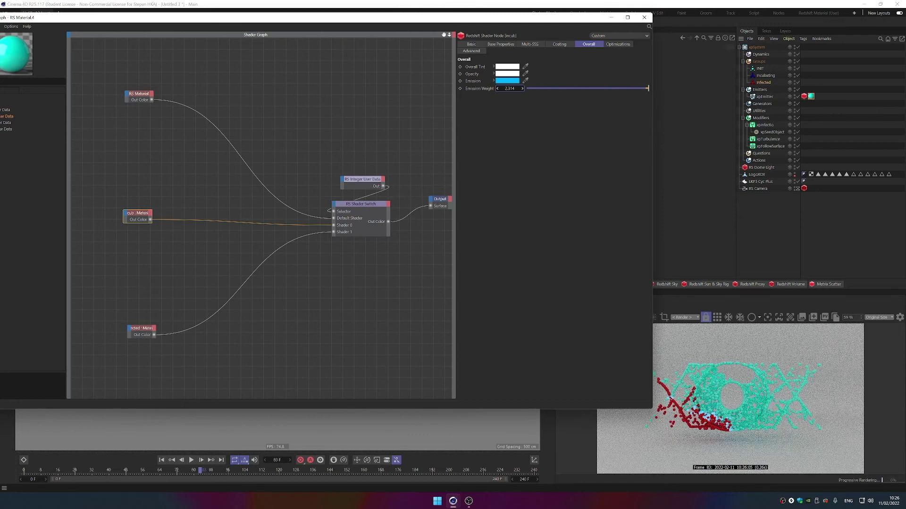
drag(502, 89, 519, 91)
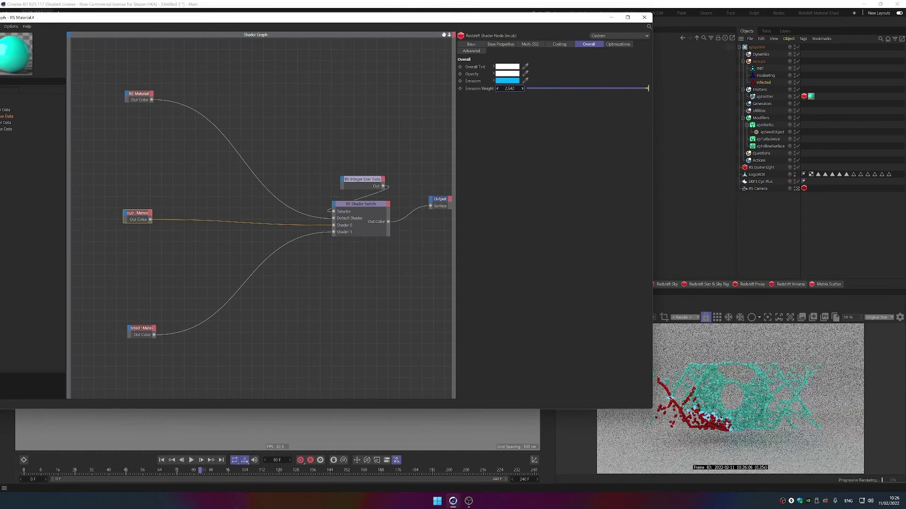
- Set the infected material's emission to saturated purple-magenta with weight about 5.156
click(144, 329)
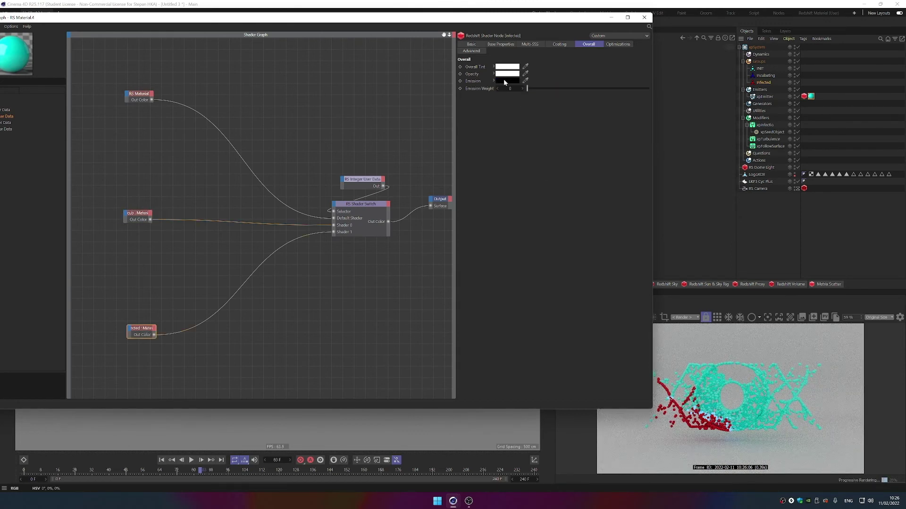
click(507, 82)
click(565, 148)
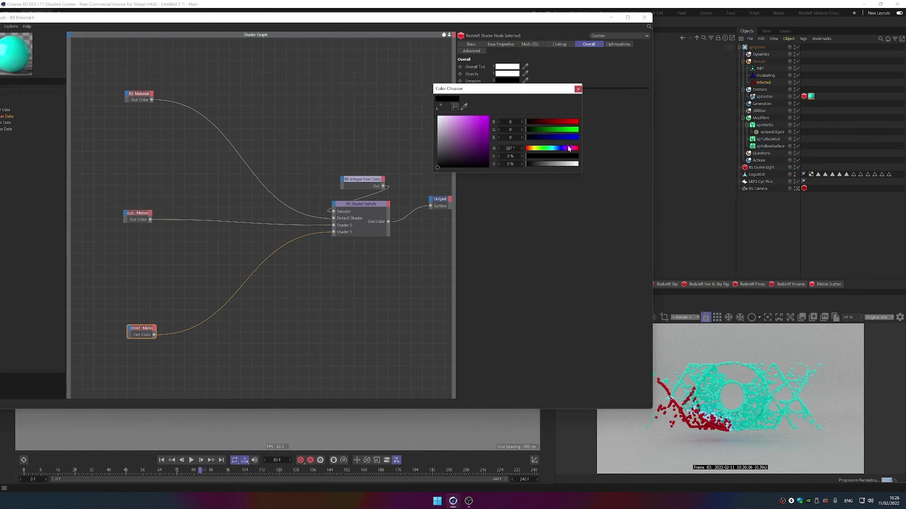
drag(443, 121, 488, 116)
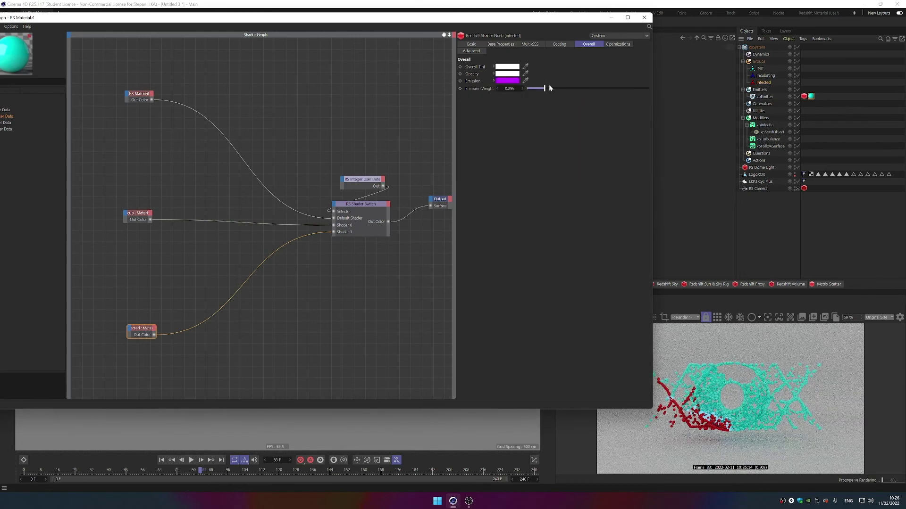
drag(545, 88, 648, 89)
drag(522, 89, 532, 103)
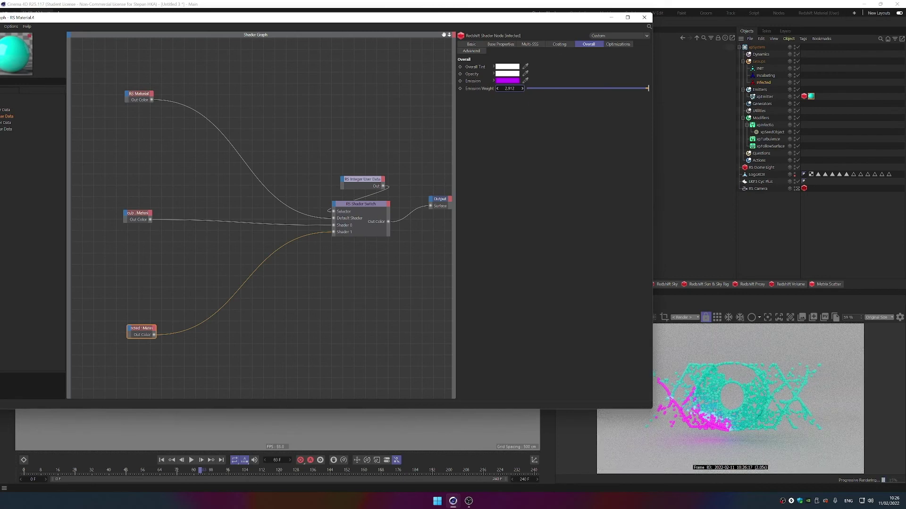
drag(532, 102, 525, 86)
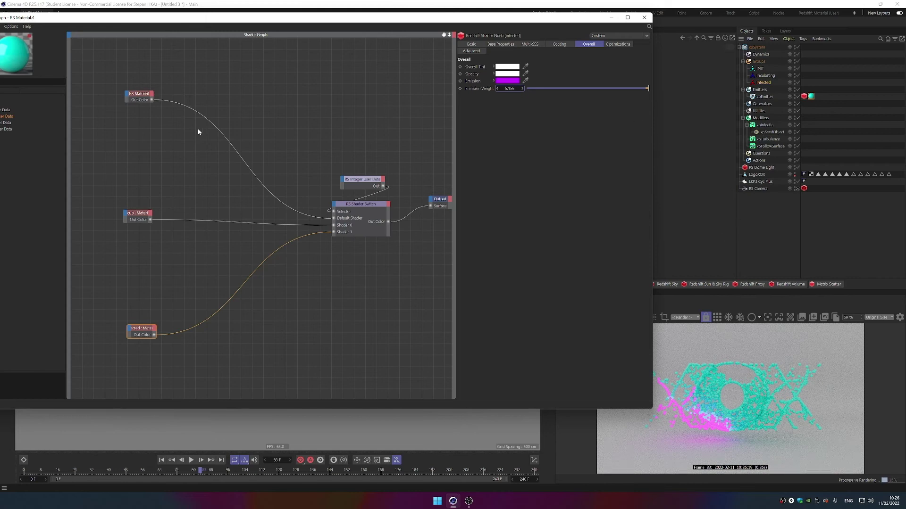
- Close the Shader Graph and lower the RS Dome Light's exposure to -1.177
click(644, 17)
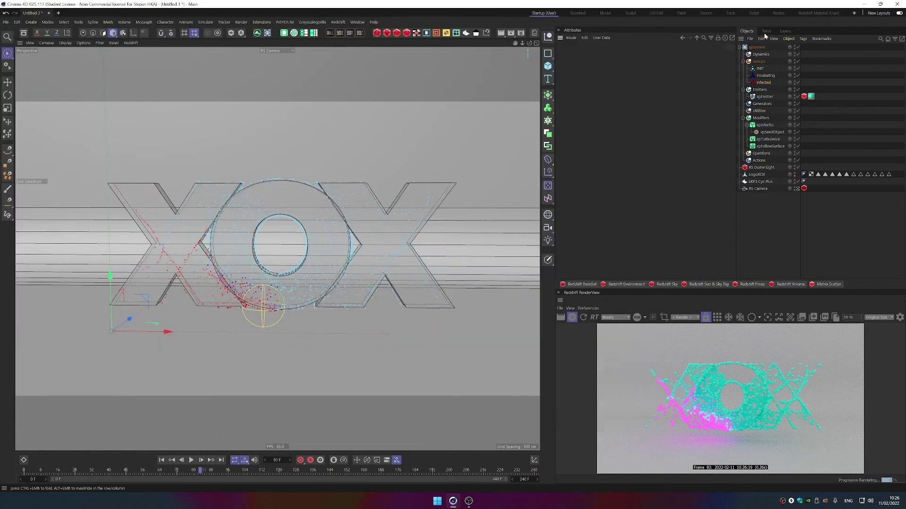
click(761, 167)
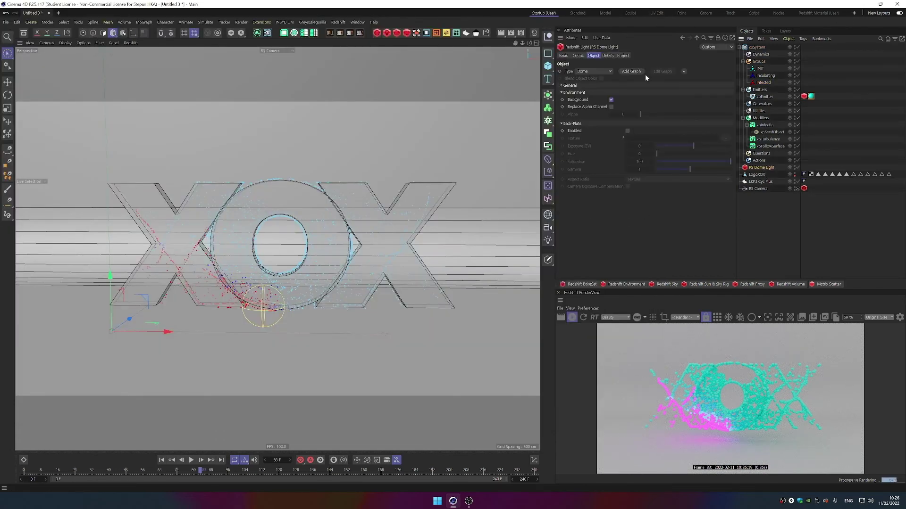
click(561, 85)
drag(681, 101, 669, 100)
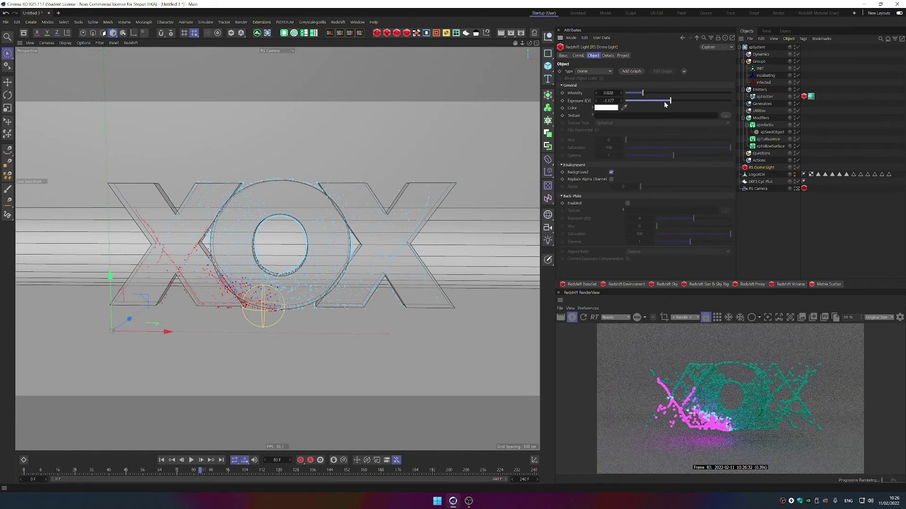
- Add an RS Area Light and move it to the right of and above the XOX logo
click(397, 33)
click(424, 58)
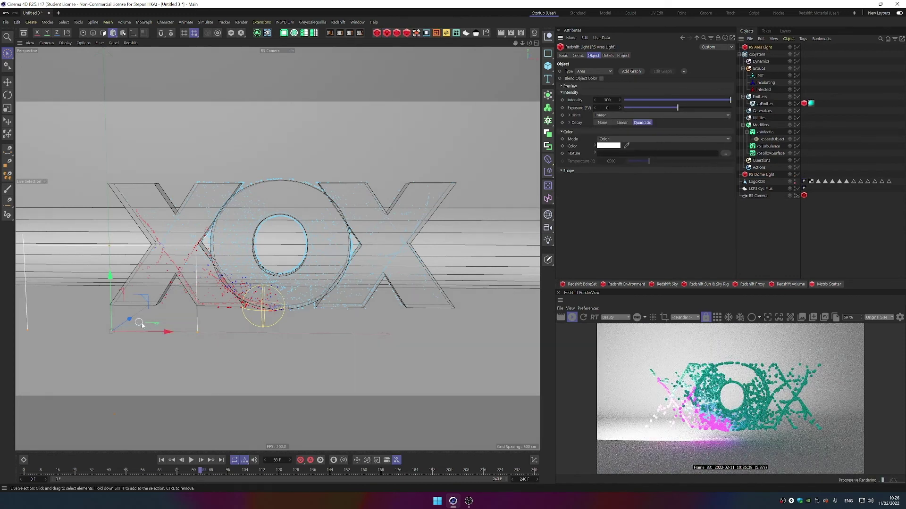
drag(168, 331, 554, 333)
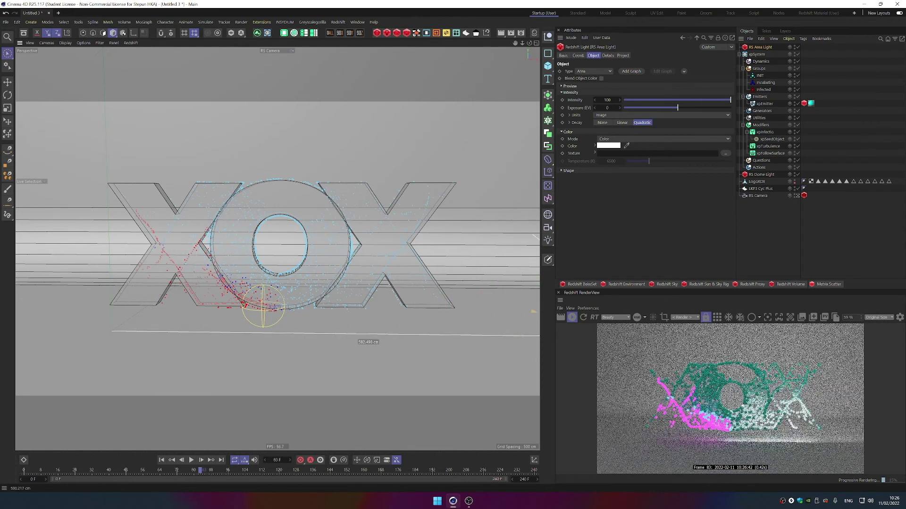
drag(502, 282, 505, 143)
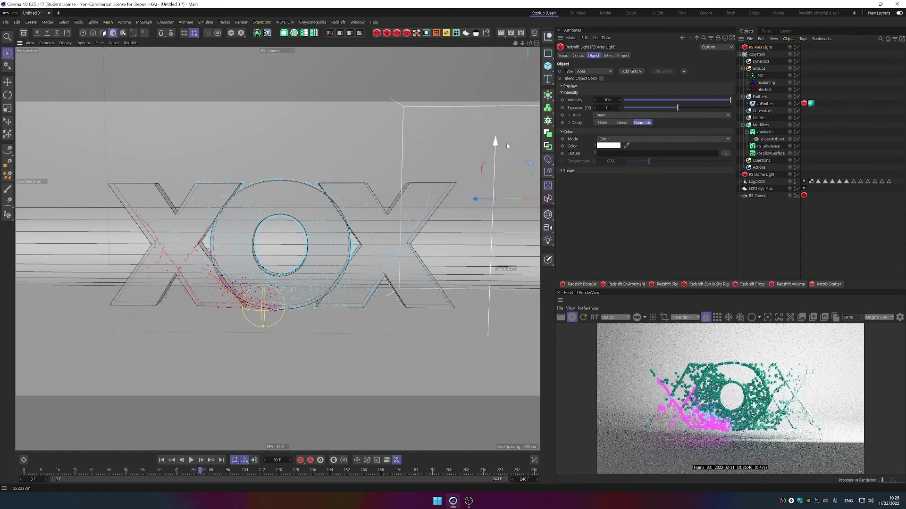
key(t)
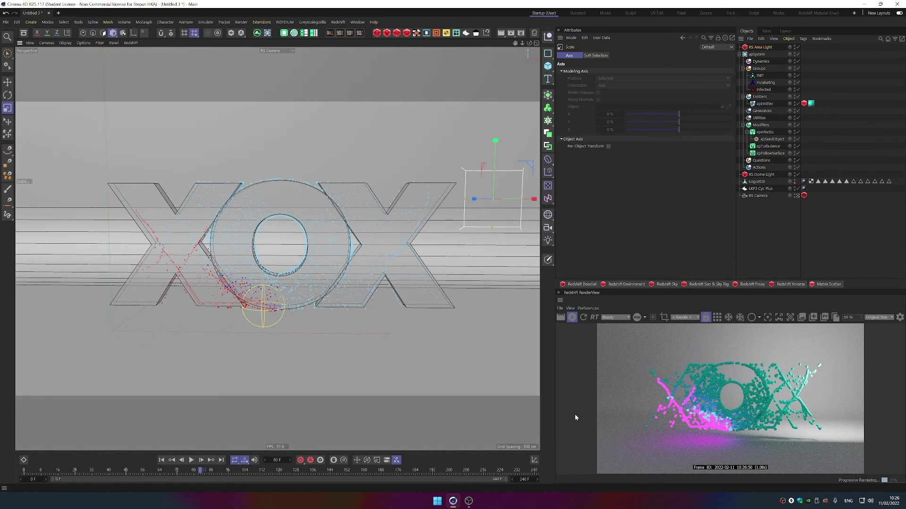
- Replay the simulation from frame 0 to 120 with IPR paused, then resume the Redshift render
click(161, 460)
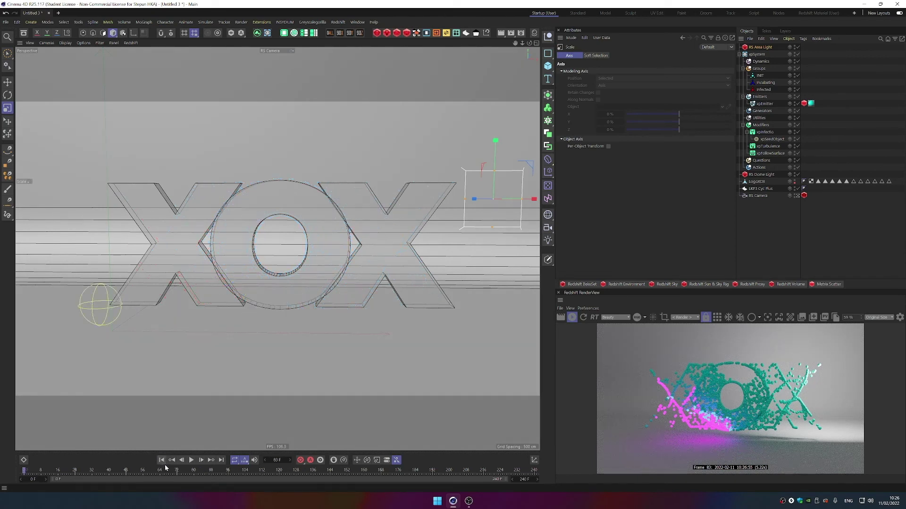
click(192, 462)
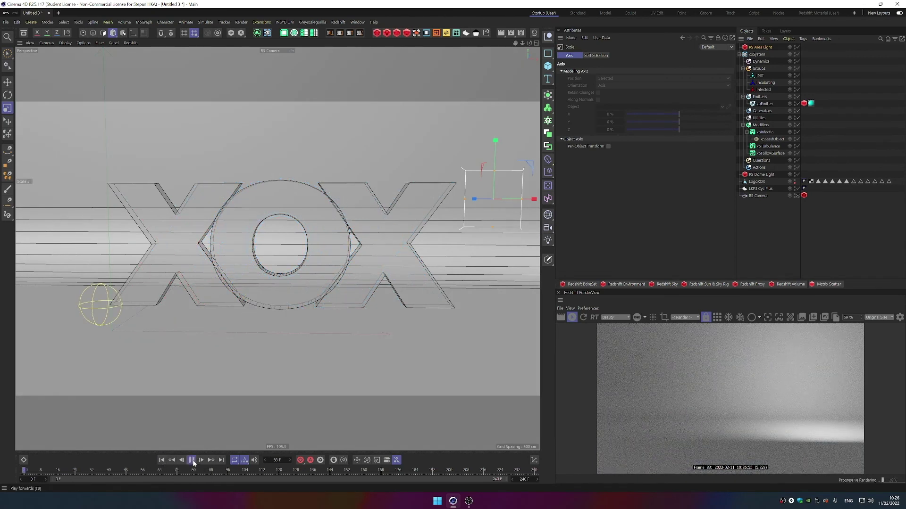
click(572, 318)
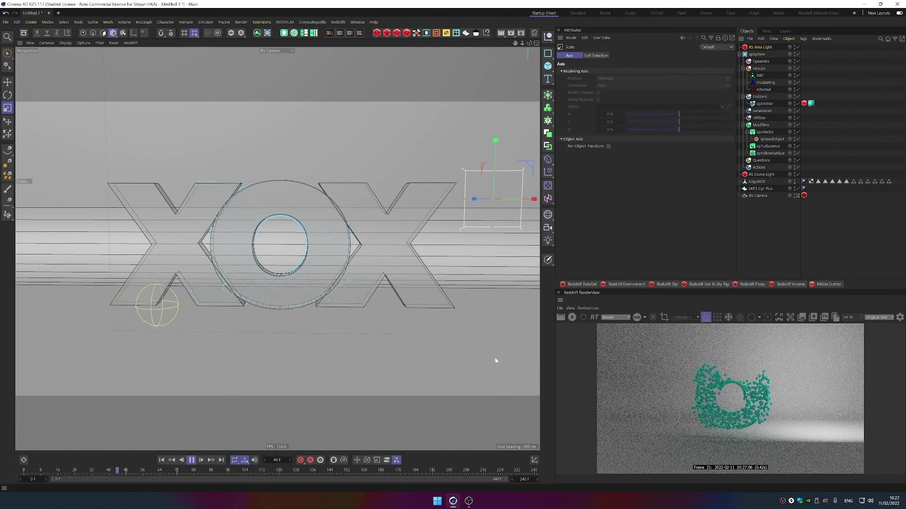
click(193, 461)
click(571, 319)
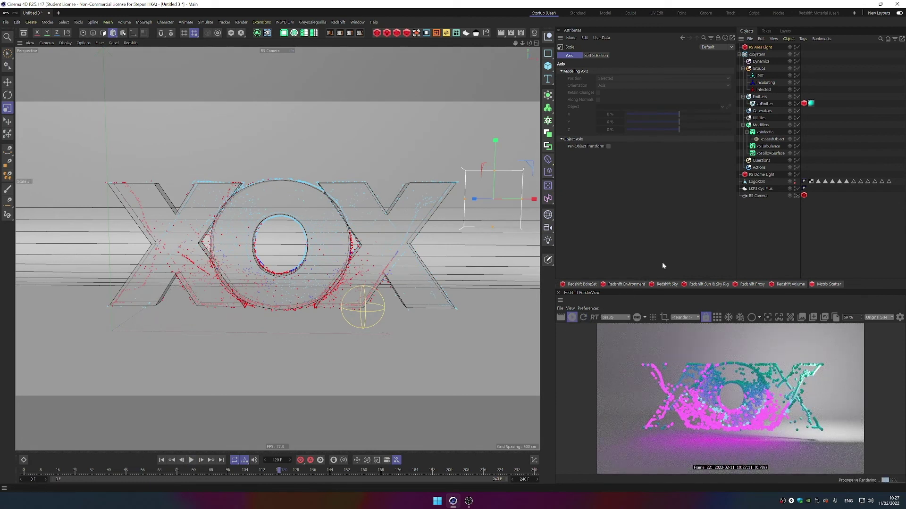
click(811, 103)
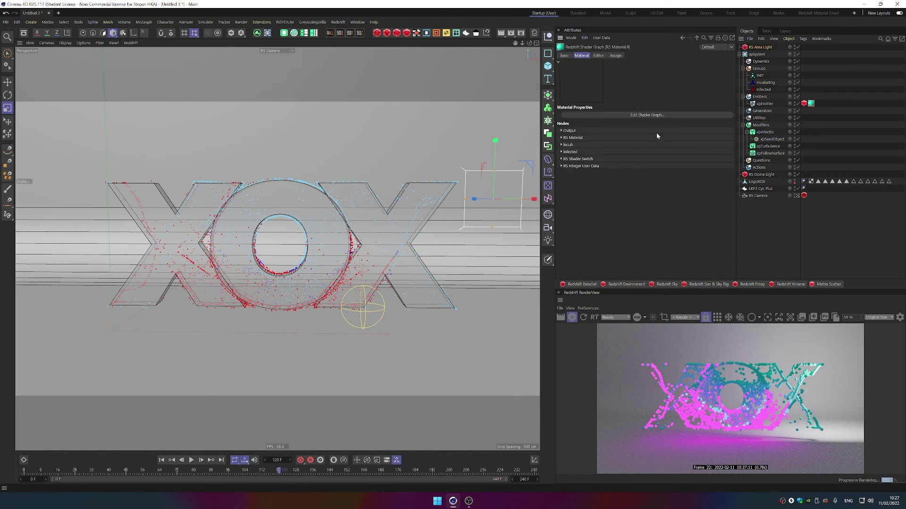
- Reposition the infected, incub and RS Material nodes in the Shader Graph, then close it
click(647, 115)
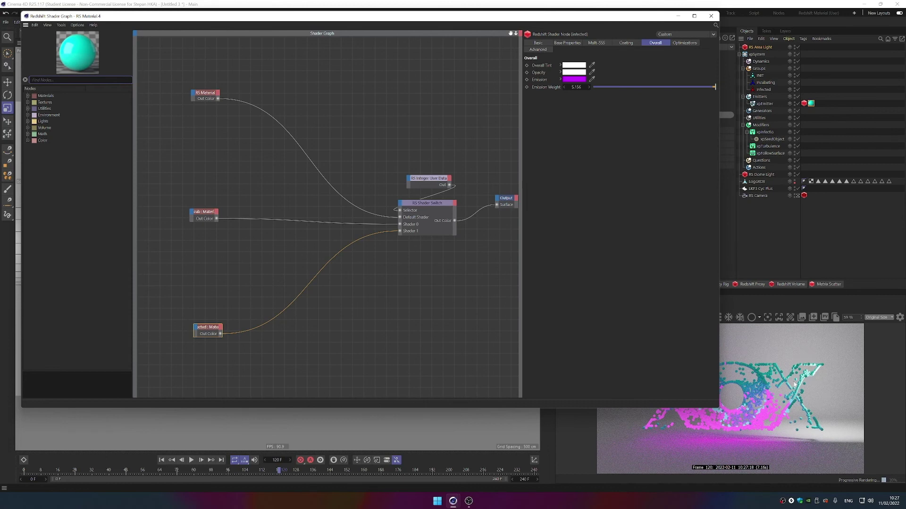
drag(209, 333, 222, 348)
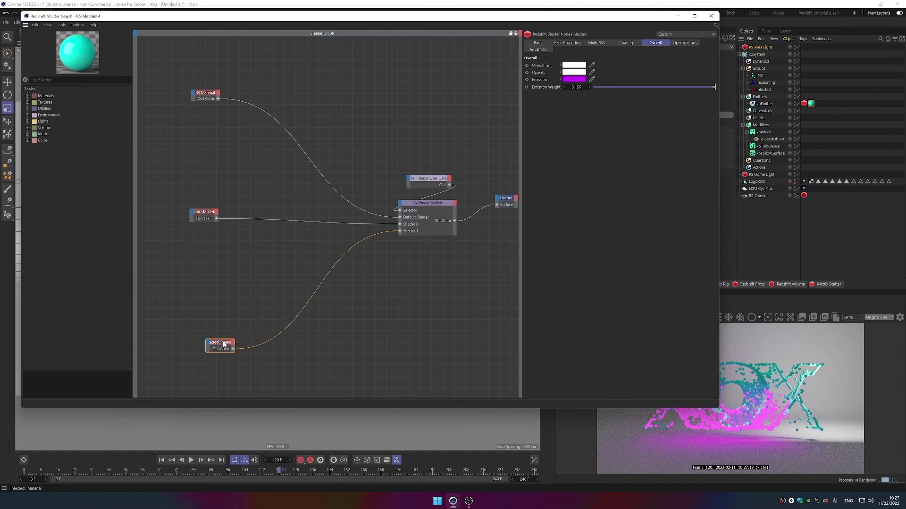
click(209, 215)
drag(209, 214, 216, 242)
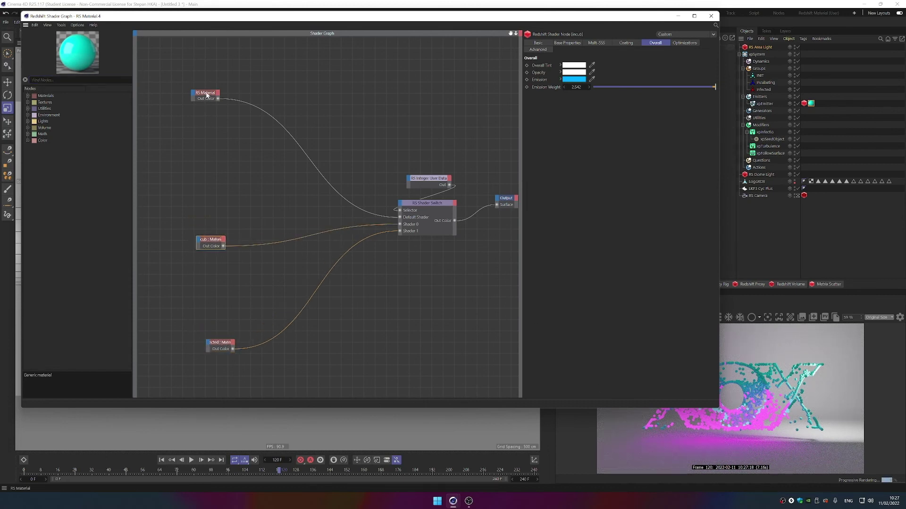
drag(206, 94, 201, 113)
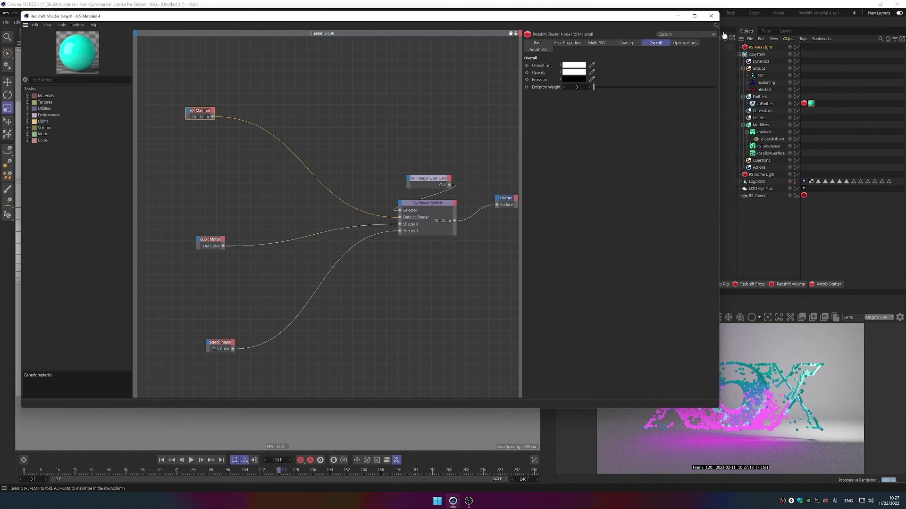
click(711, 16)
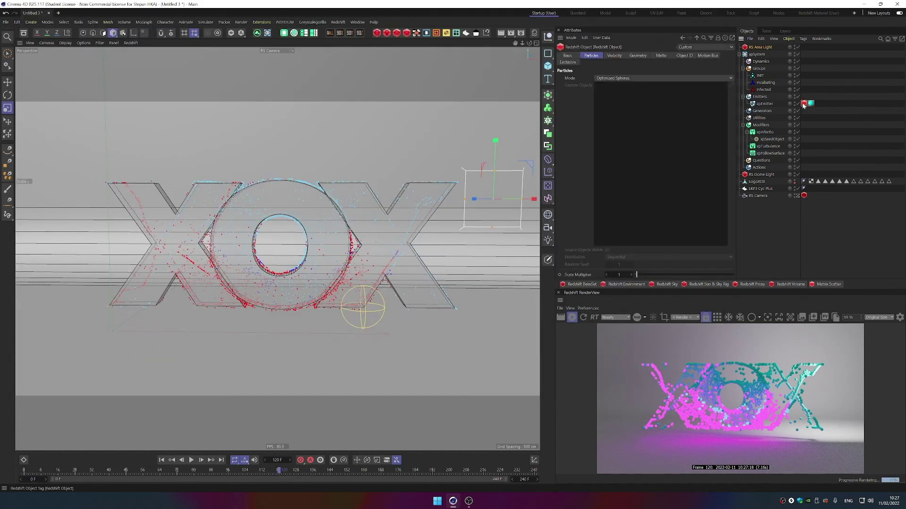
- Undo an added Redshift Environment and set the Redshift Object tag's Scale Multiplier to 0.2
click(614, 284)
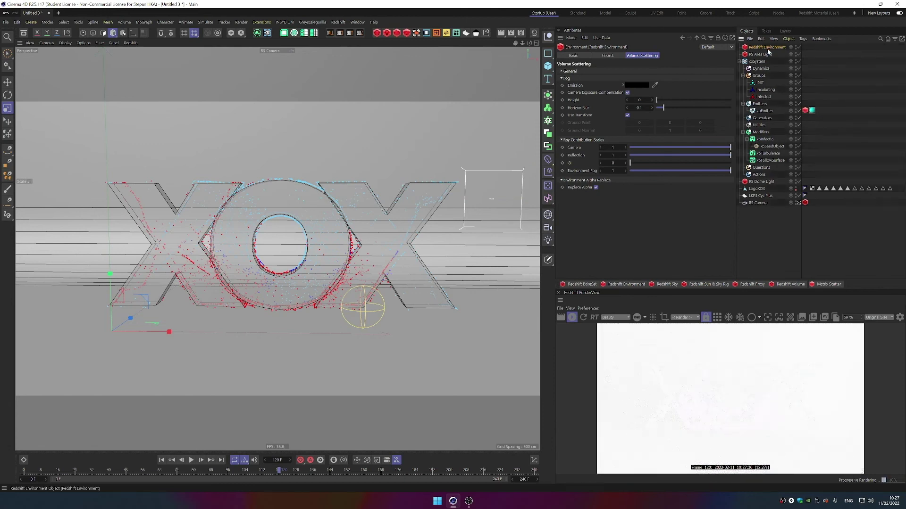
key(ctrl+z)
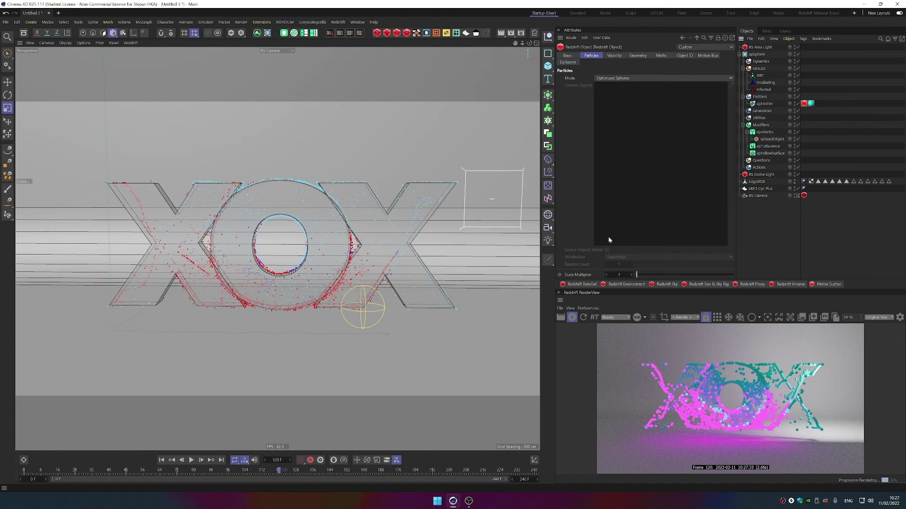
click(621, 274)
text(0.2)
key(Return)
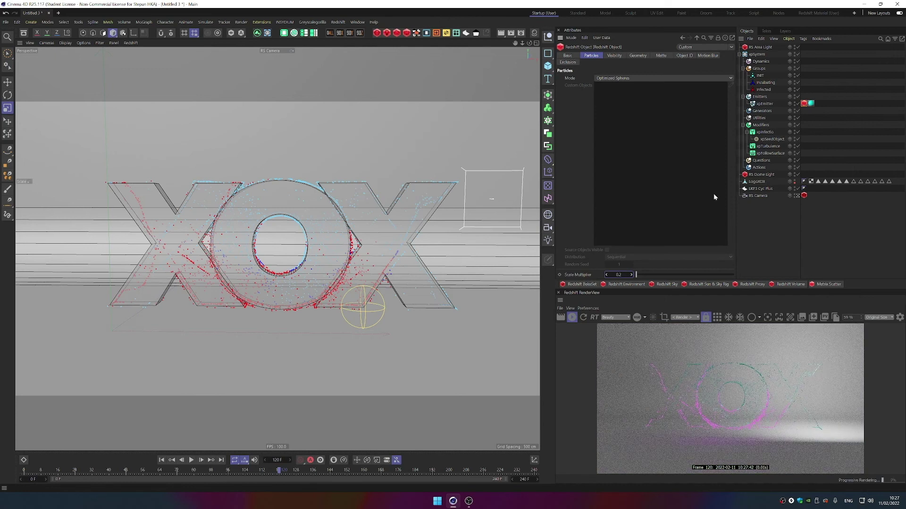
- Set xpEmitter's birthrate to 20000 and replay the simulation from the start
click(764, 103)
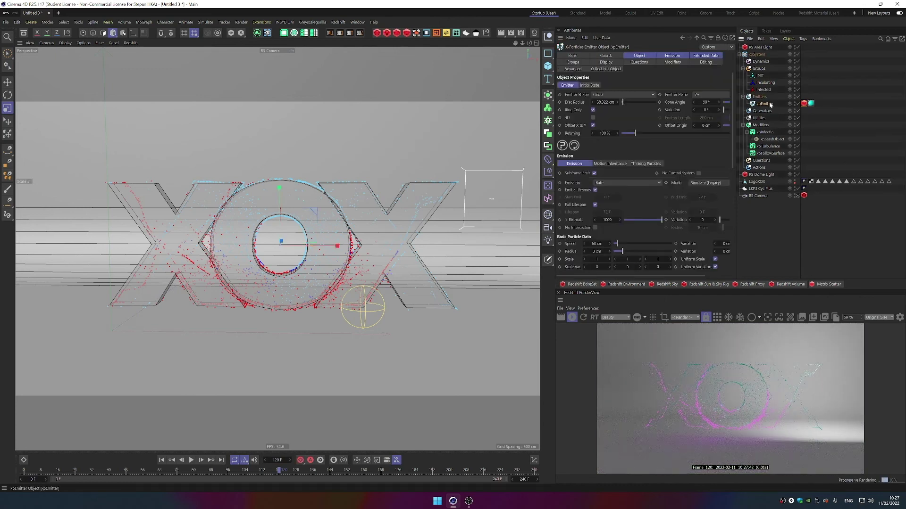
click(609, 220)
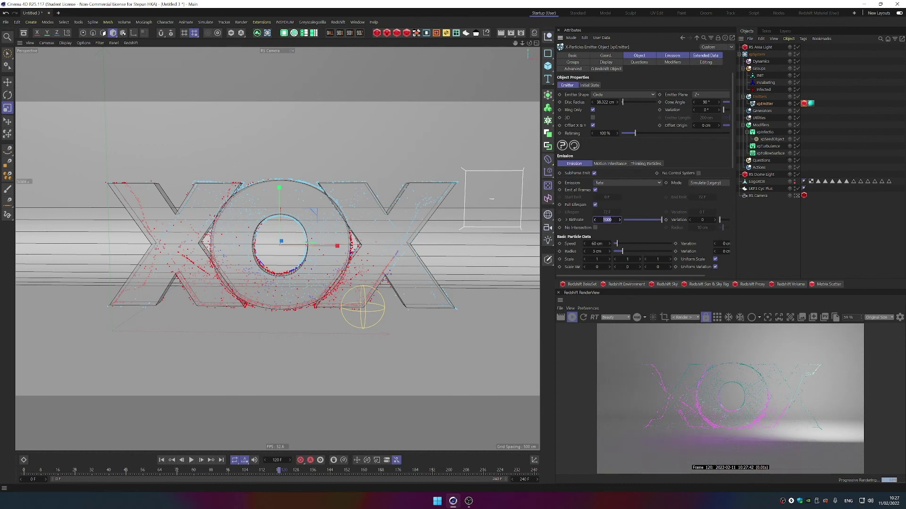
key(BackSpace)
text(20000)
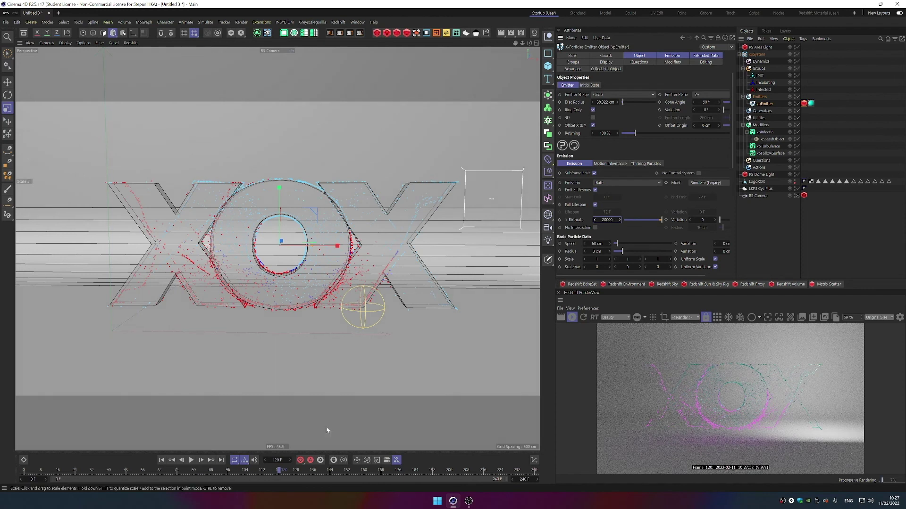
click(161, 460)
click(191, 460)
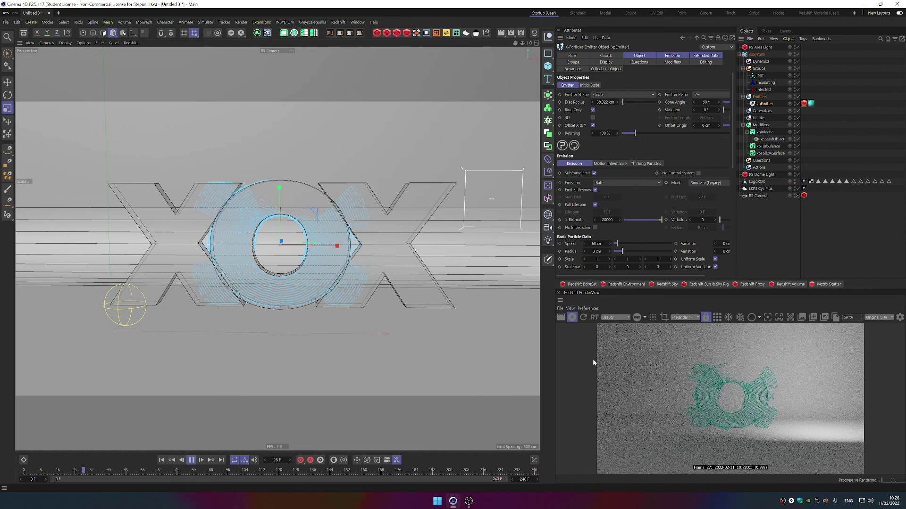
- Pause the IPR, stop playback at frame 101, and restart the Redshift render
click(571, 318)
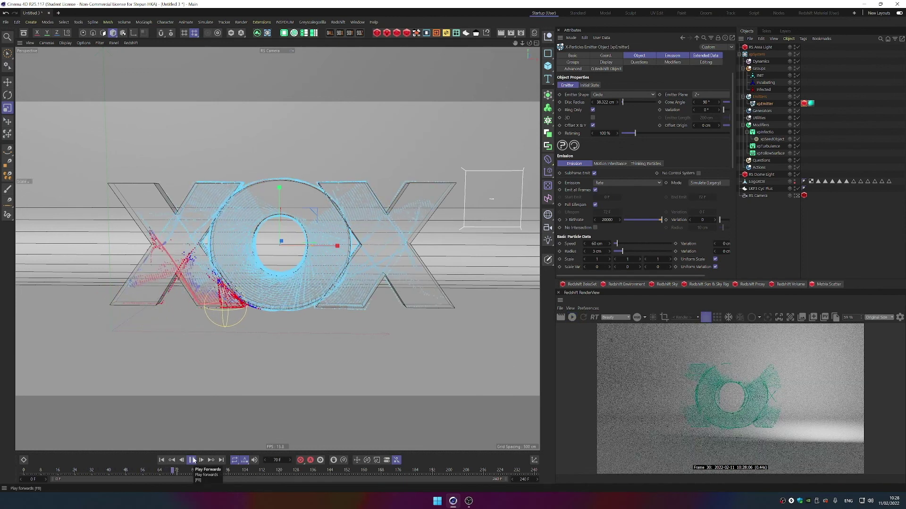
click(192, 460)
click(571, 317)
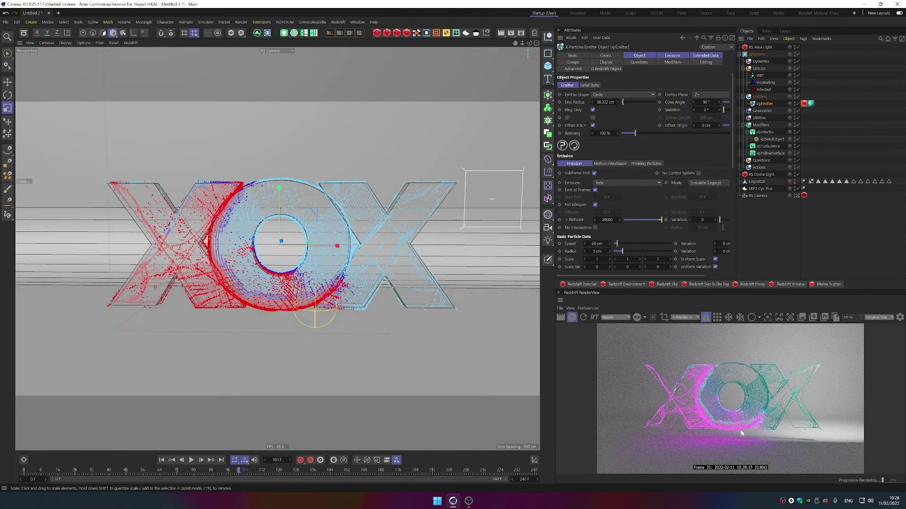